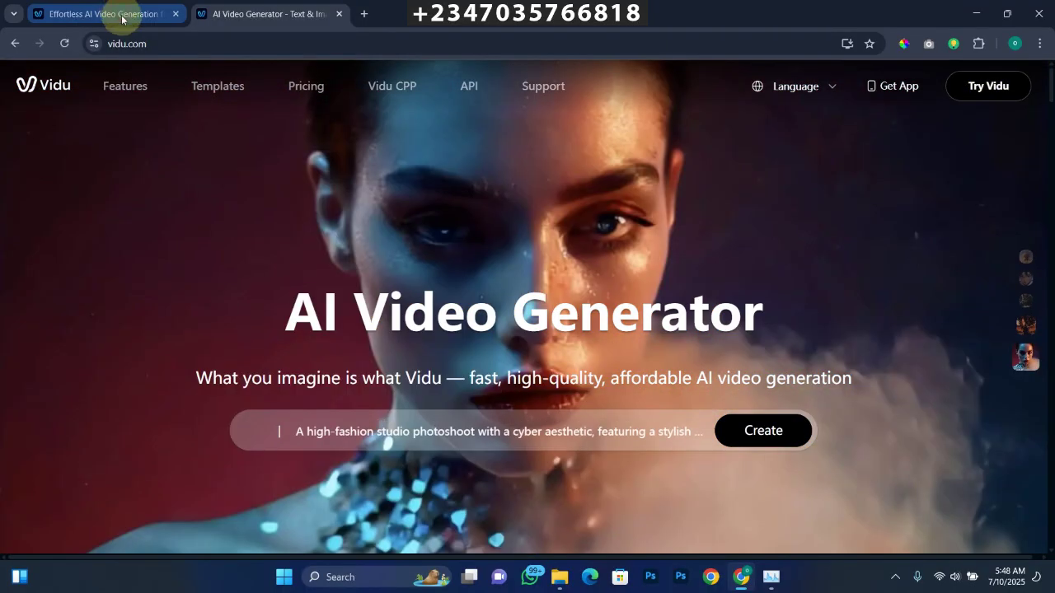
# Examine the Vidu creation home page, including its tools, templates and the recommended community videos
pyautogui.click(115, 14)
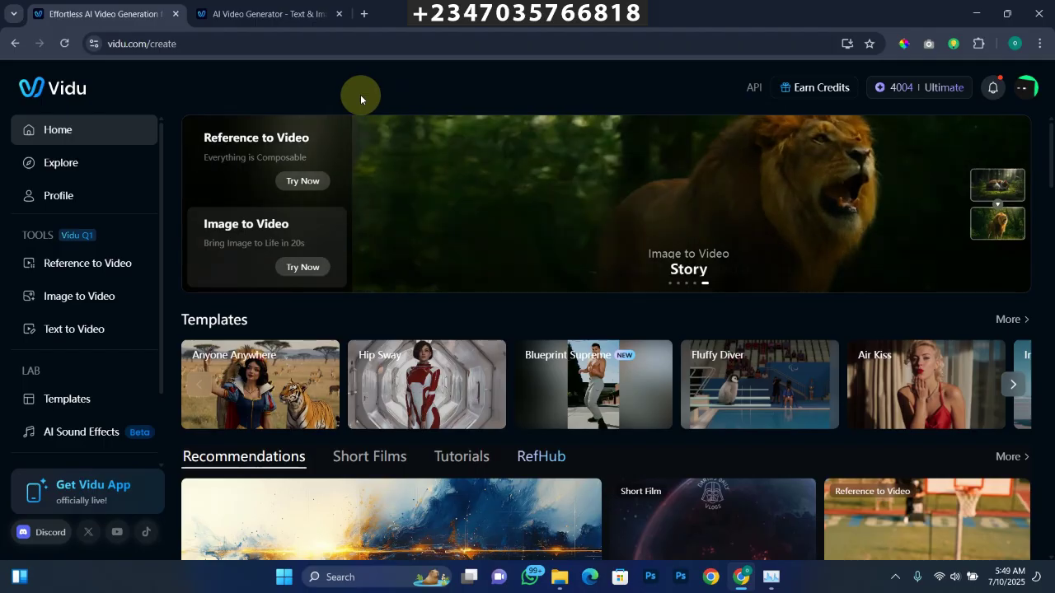
pyautogui.scroll(-2, 360, 96)
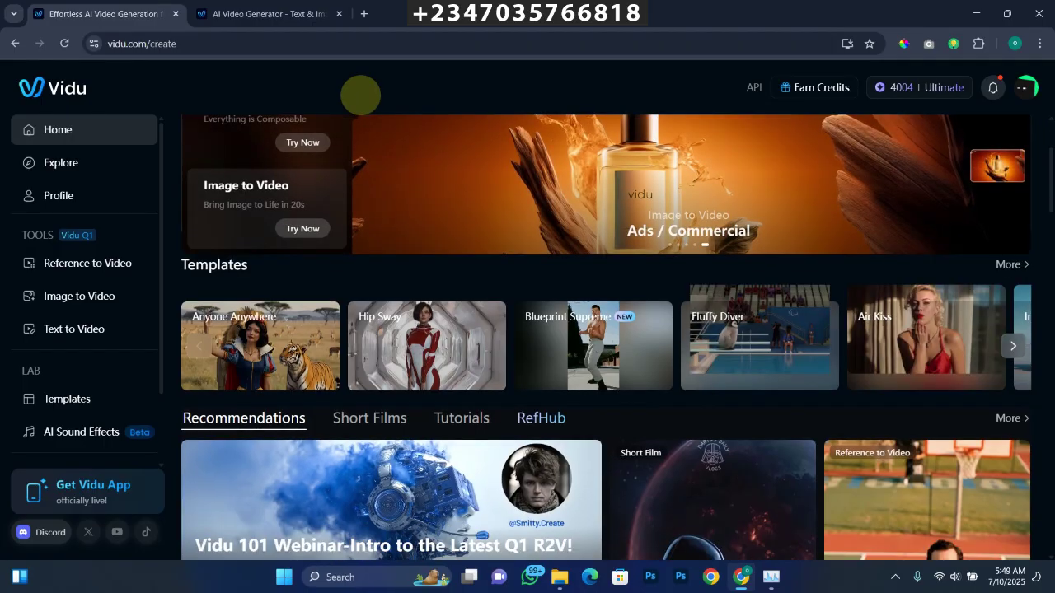
pyautogui.scroll(-2, 360, 95)
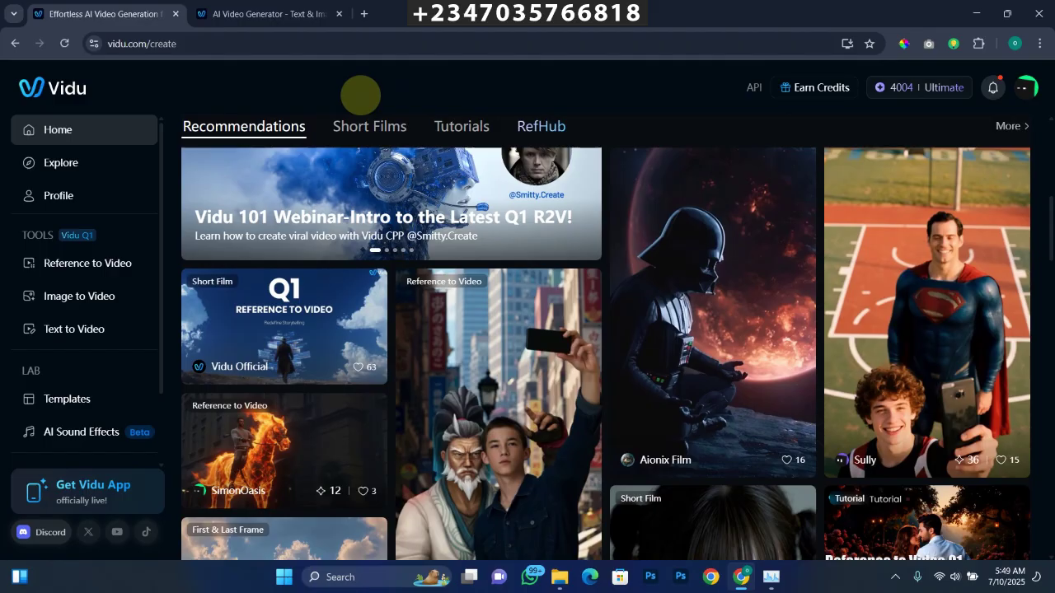
pyautogui.scroll(-3, 360, 96)
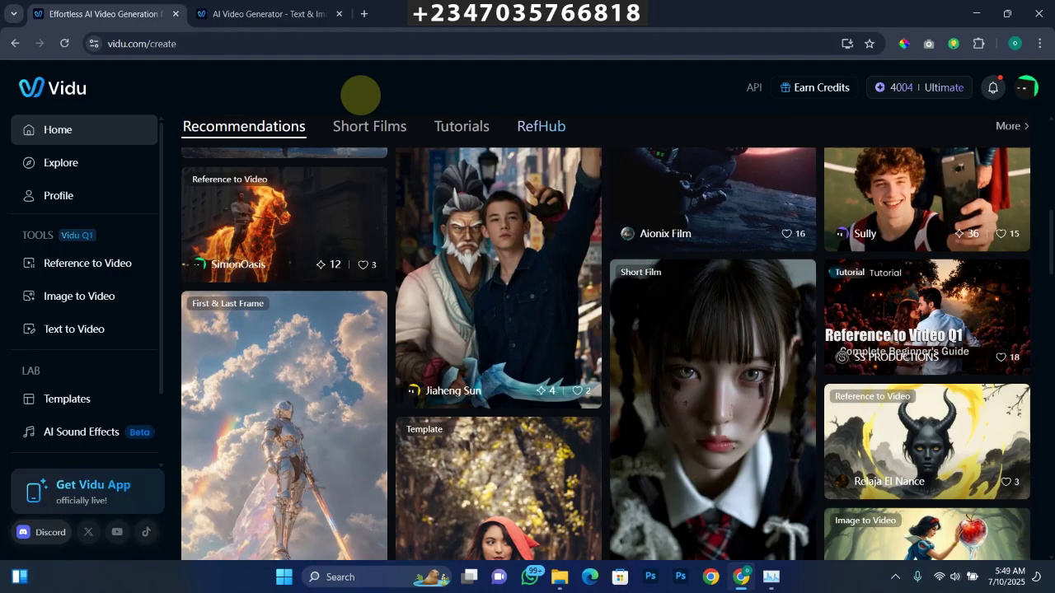
pyautogui.scroll(-3, 360, 95)
pyautogui.scroll(-2, 360, 96)
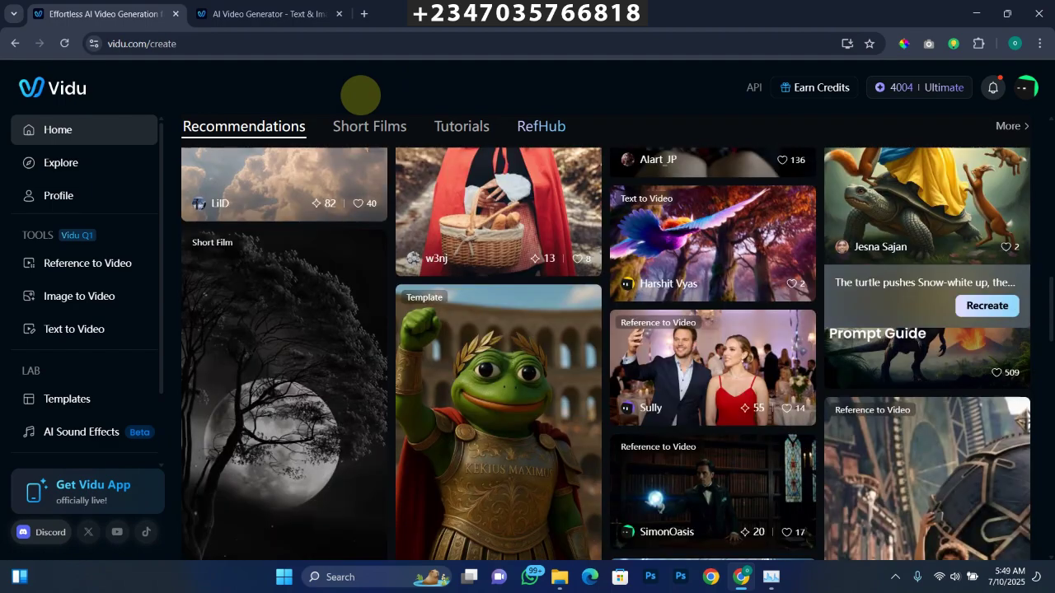
pyautogui.scroll(-1, 360, 96)
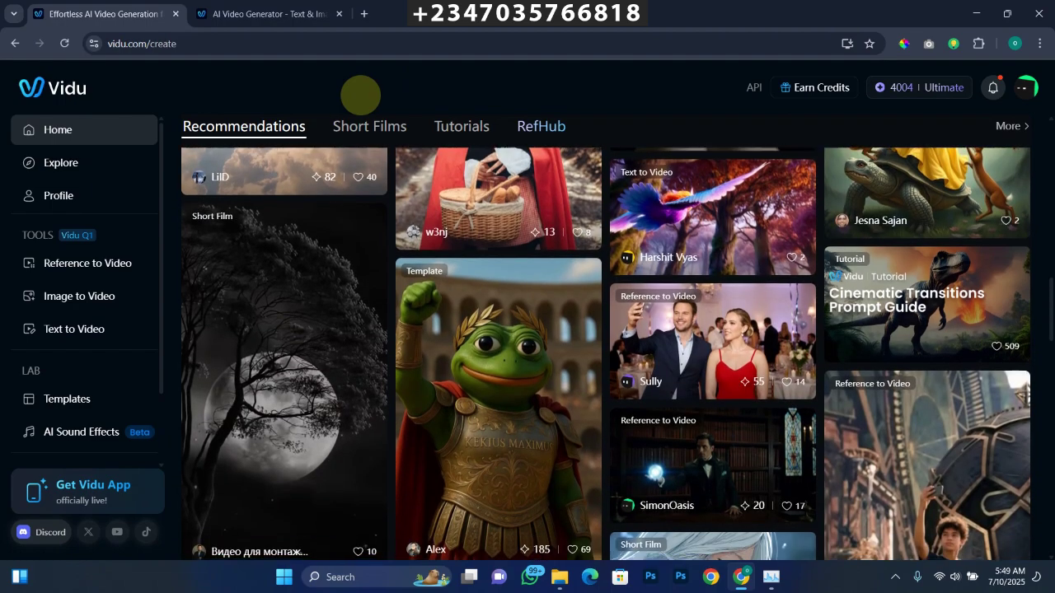
pyautogui.scroll(-3, 361, 95)
pyautogui.scroll(-5, 360, 96)
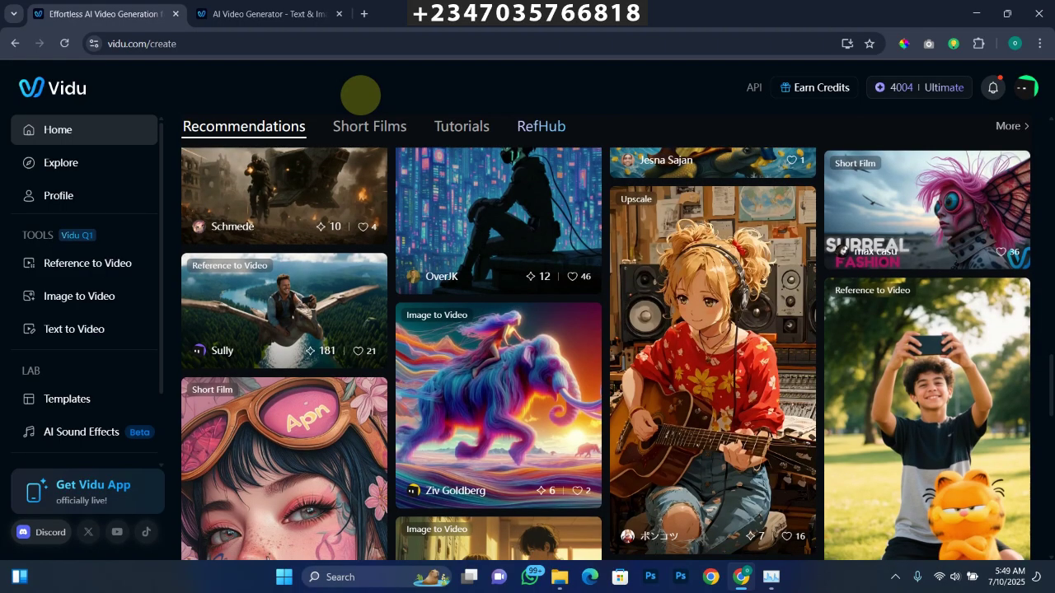
# Upload the REFL9999 photo from the Desktop as the first image in the Reference to Video tool
pyautogui.click(49, 263)
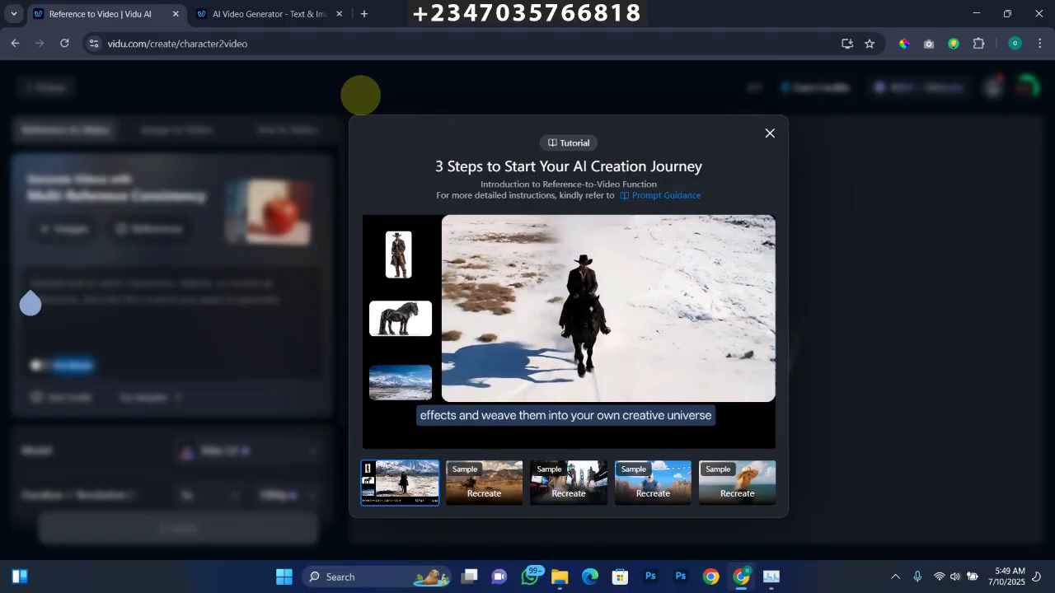
pyautogui.click(360, 95)
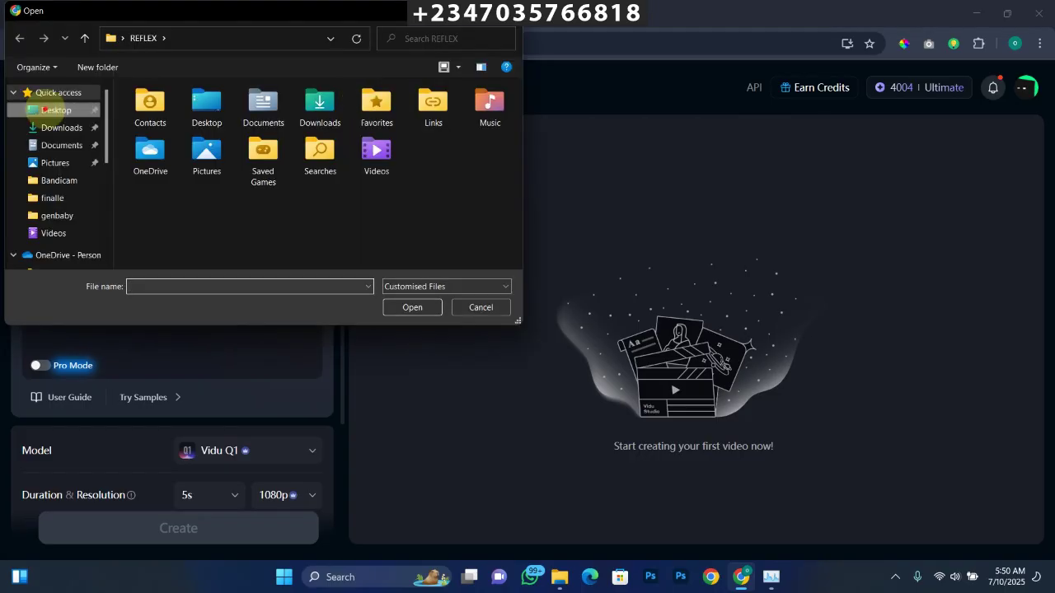
pyautogui.click(52, 110)
pyautogui.scroll(-10, 321, 173)
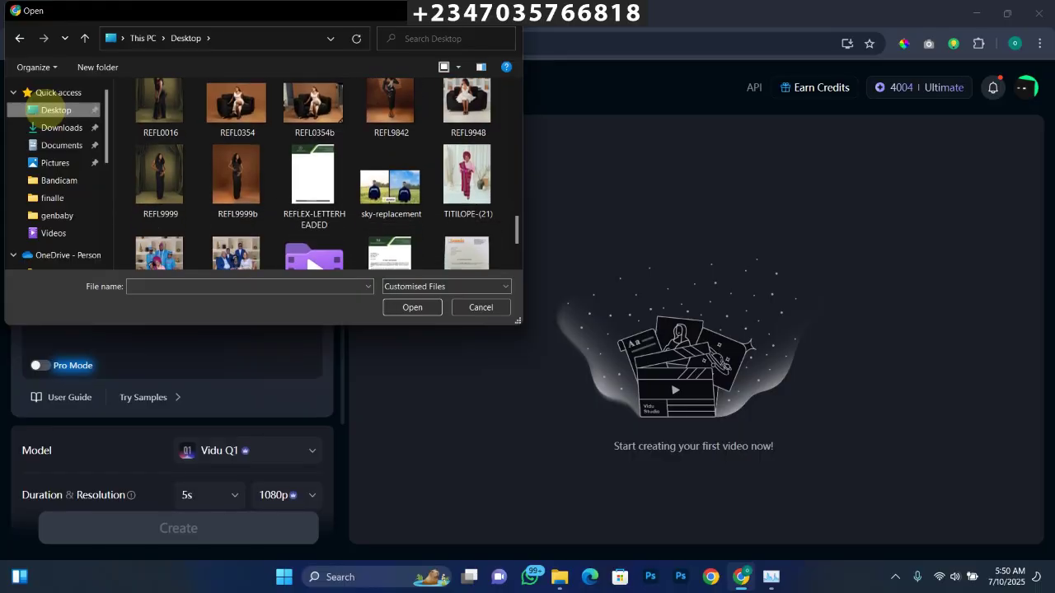
pyautogui.click(157, 179)
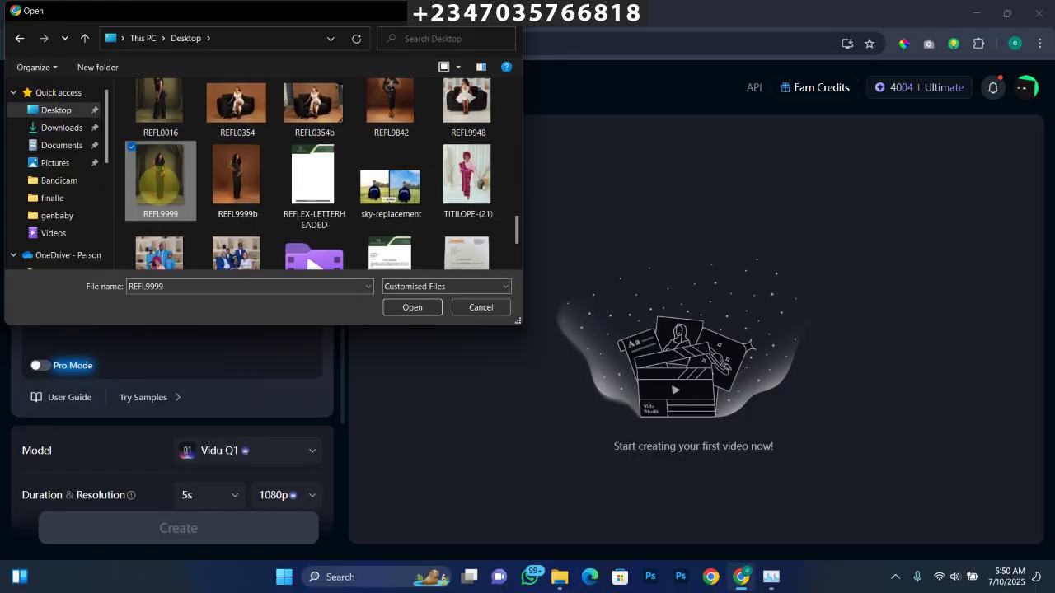
pyautogui.doubleClick(158, 181)
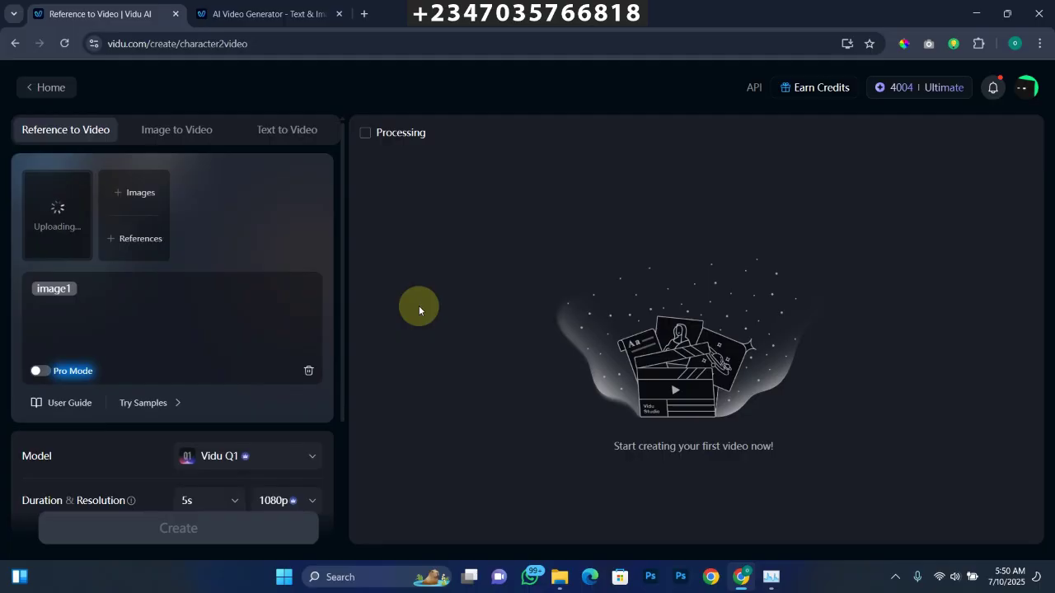
# Add IMG_0140 from the Documents folder as the second reference image
pyautogui.scroll(-5, 412, 306)
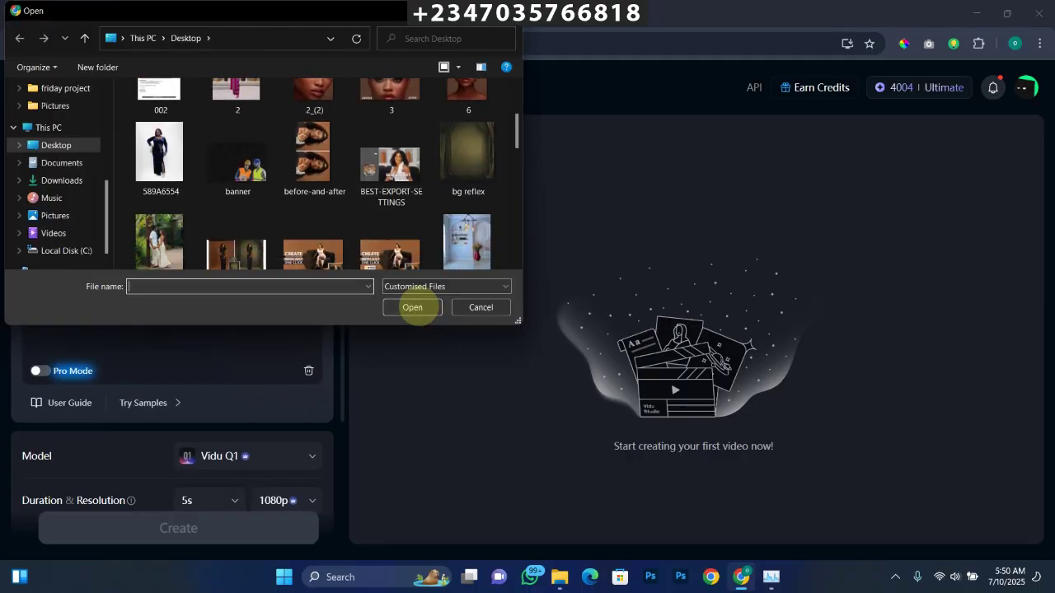
pyautogui.scroll(4, 412, 306)
pyautogui.click(58, 162)
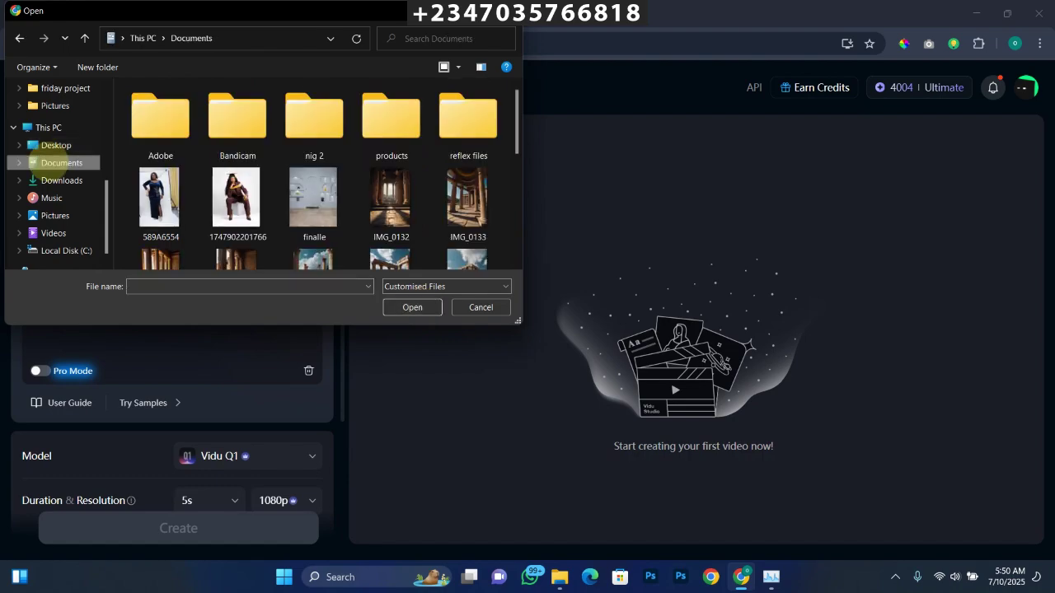
pyautogui.scroll(-2, 313, 181)
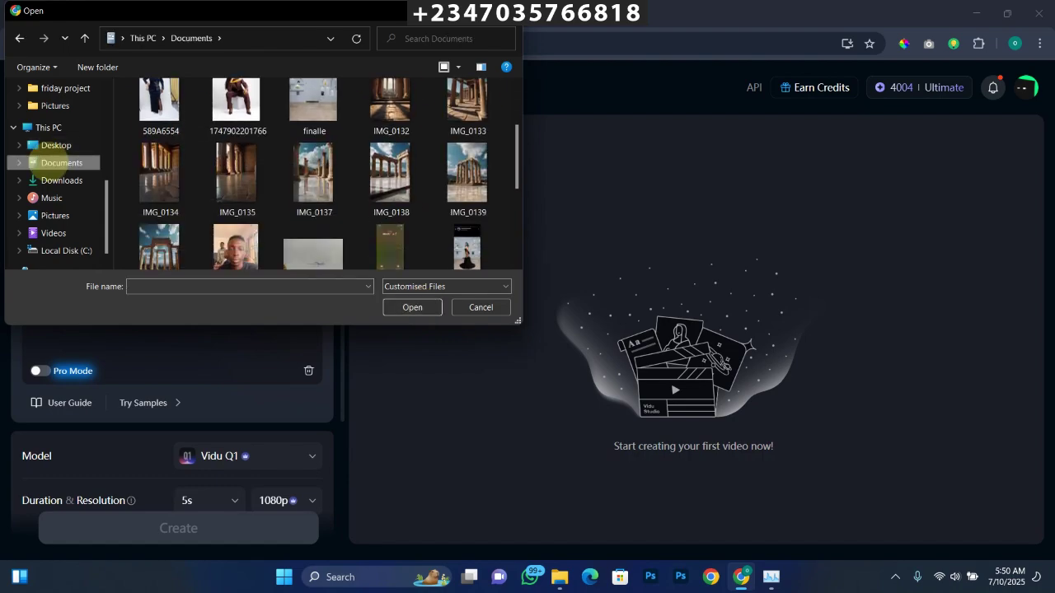
pyautogui.scroll(-1, 313, 181)
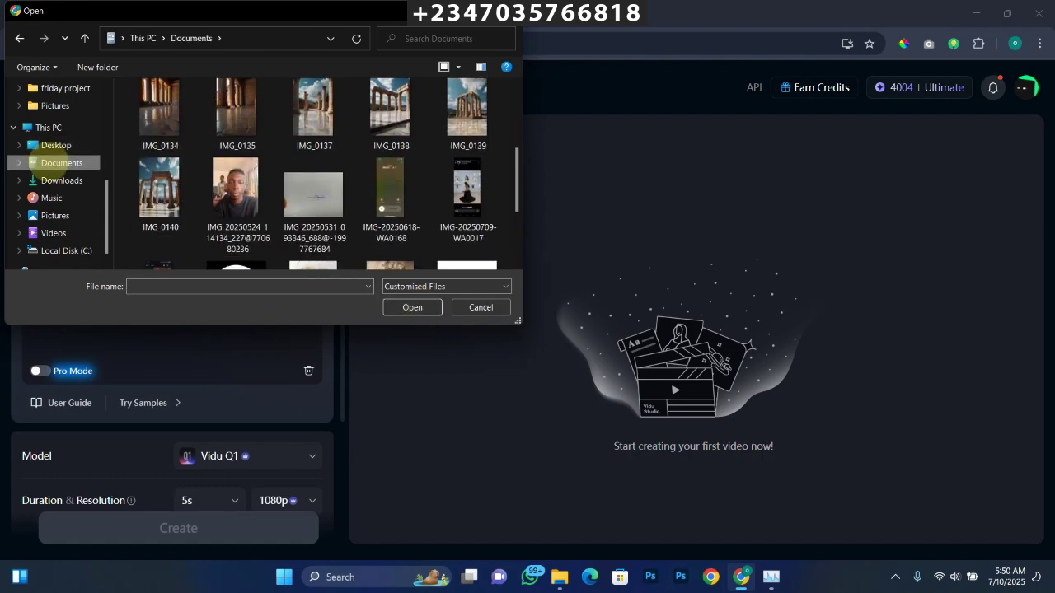
pyautogui.click(160, 190)
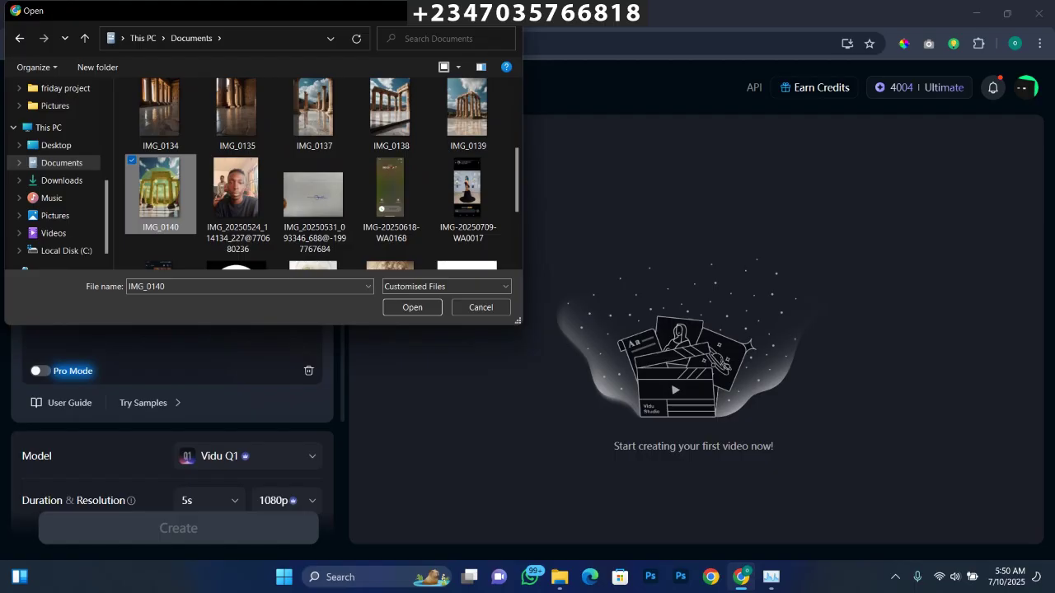
pyautogui.click(412, 307)
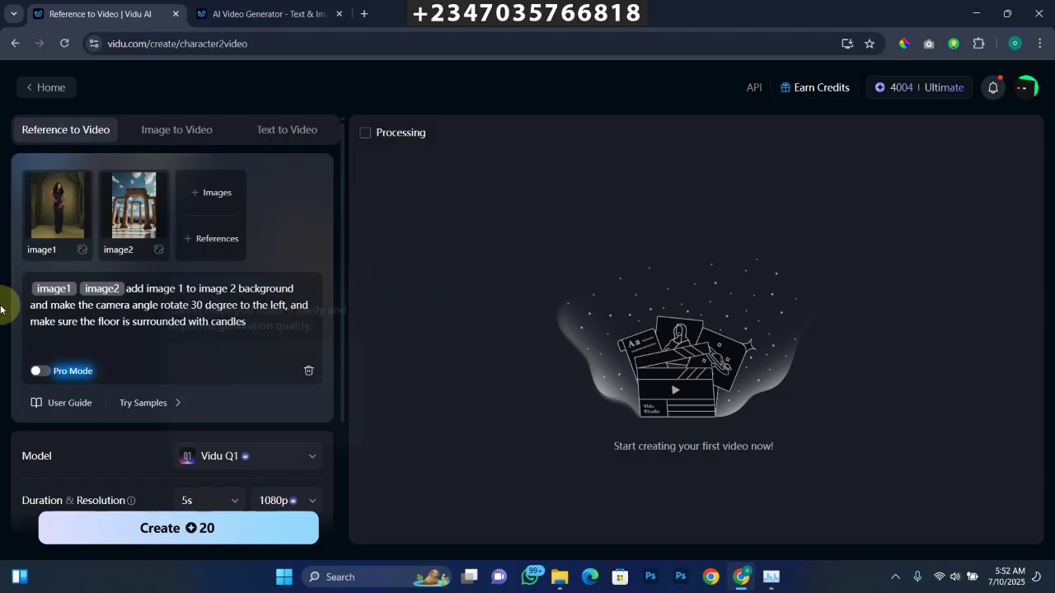
# Turn on Pro Mode for the prompt and keep the video at 5s duration and 1080p resolution
pyautogui.click(38, 371)
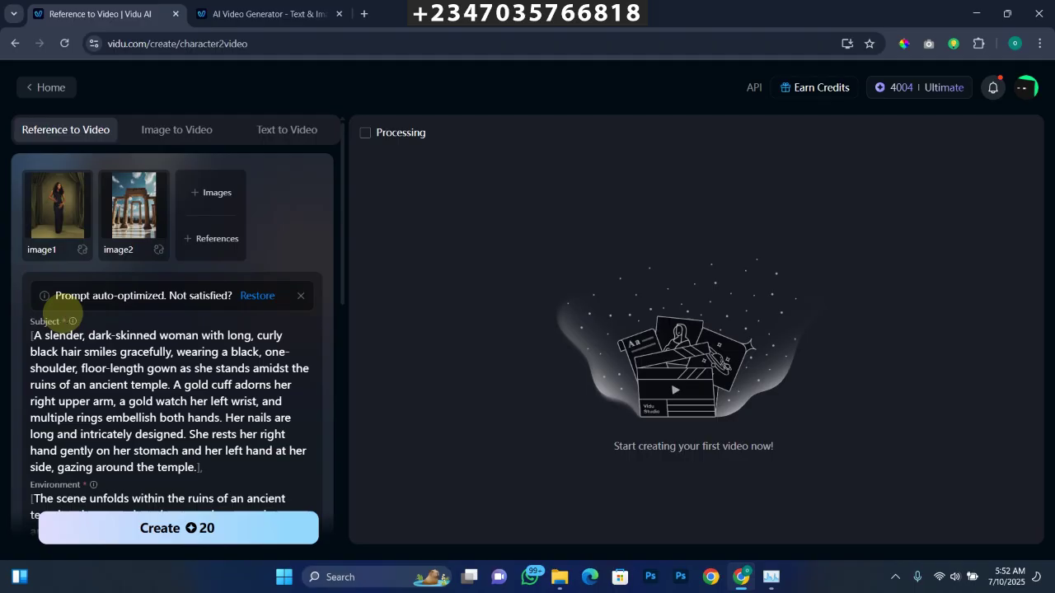
pyautogui.scroll(-6, 63, 312)
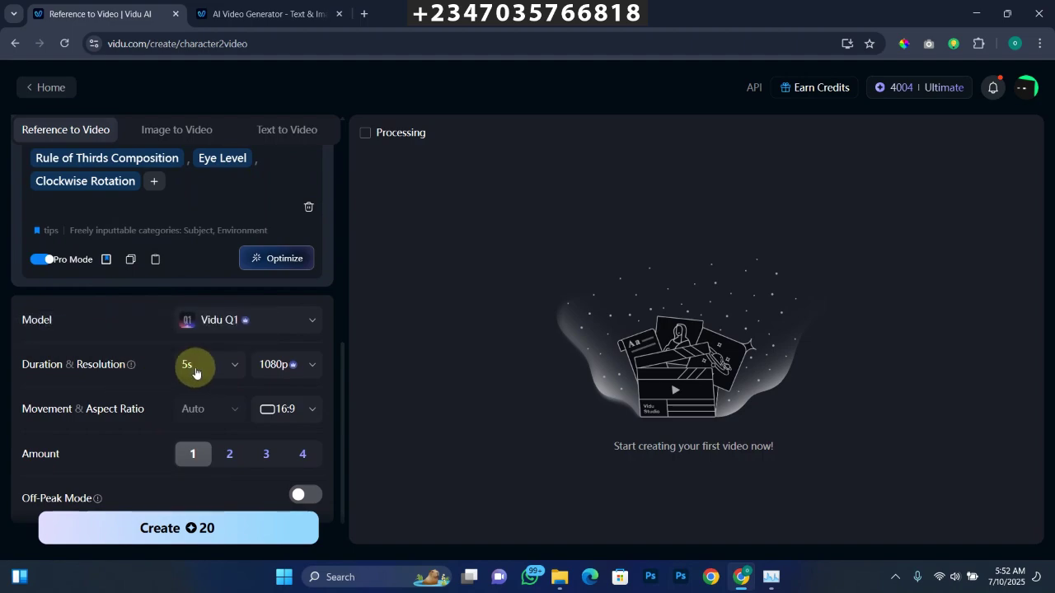
pyautogui.click(235, 368)
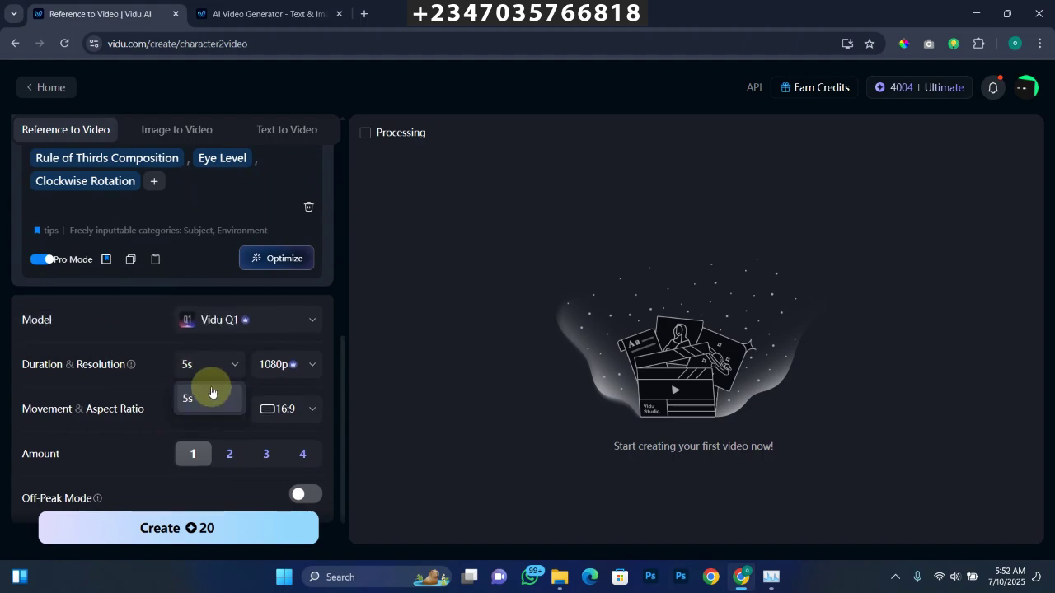
pyautogui.click(211, 393)
pyautogui.click(288, 367)
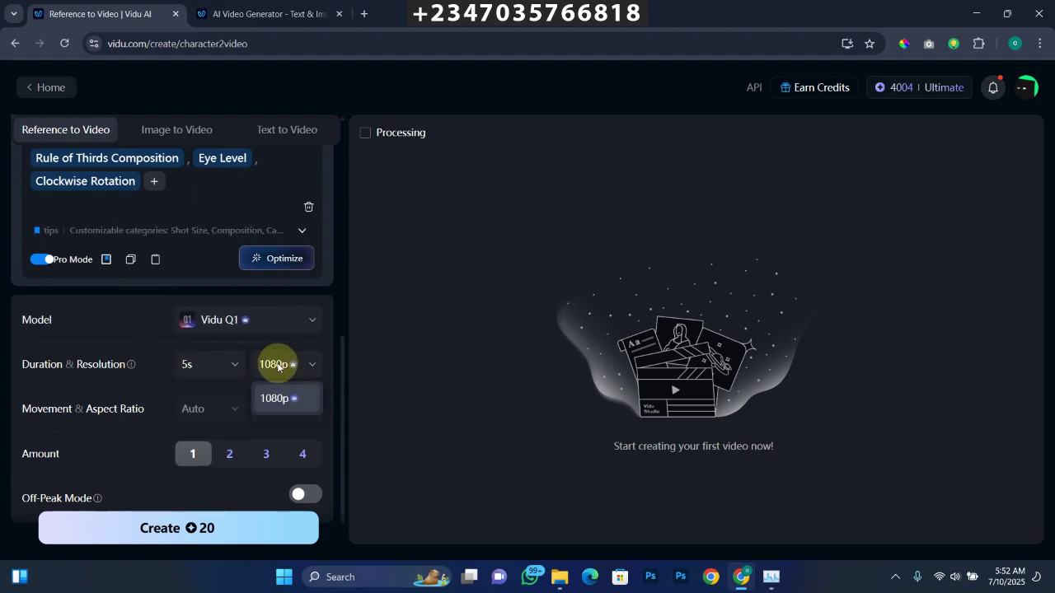
pyautogui.click(307, 369)
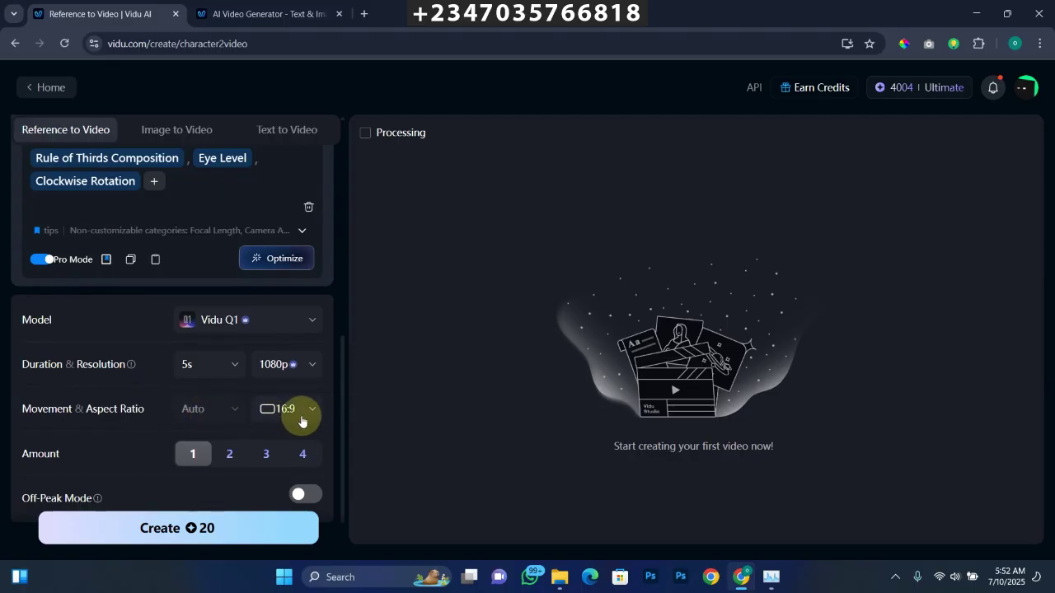
# Set the video's aspect ratio to 9:16 and the amount to 3
pyautogui.click(300, 421)
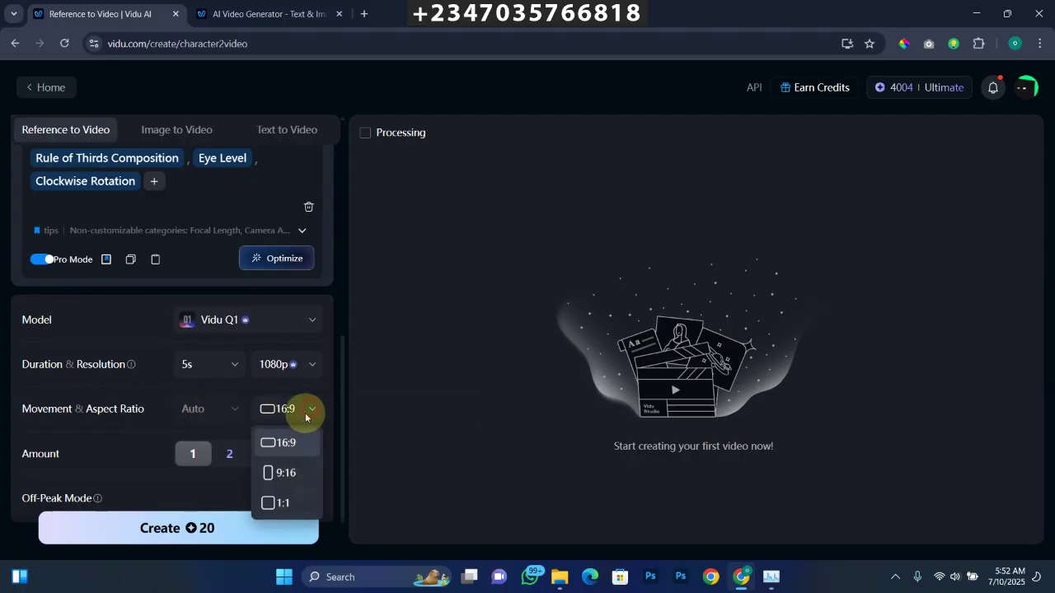
pyautogui.click(286, 474)
pyautogui.scroll(-1, 339, 431)
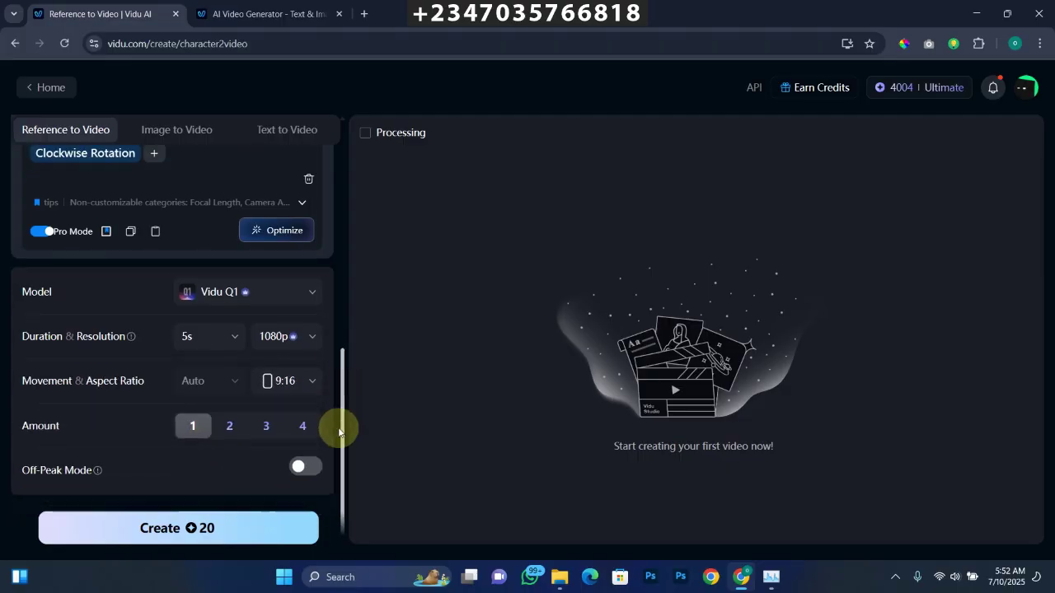
pyautogui.click(266, 426)
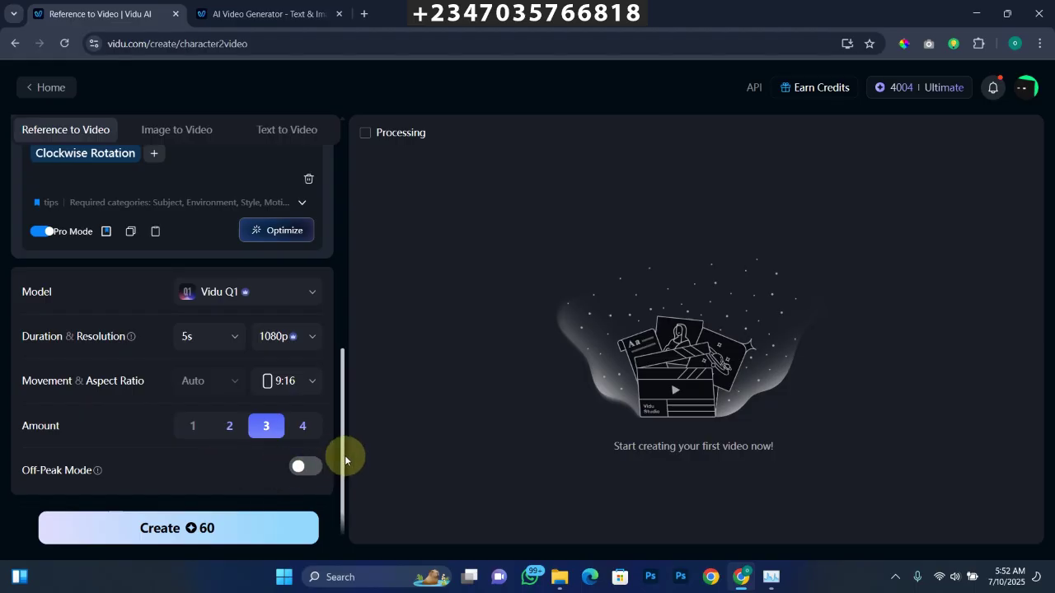
# Review the optimized prompt's tags and the available style, motion level, shot size, focal length and composition options
pyautogui.moveTo(342, 445); pyautogui.dragTo(353, 419)
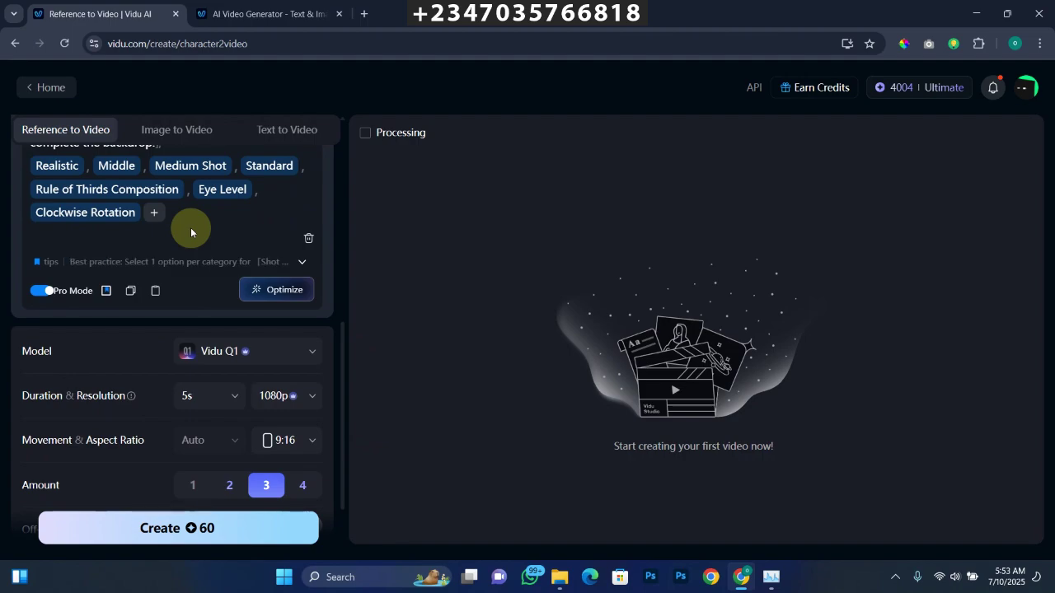
pyautogui.moveTo(348, 400); pyautogui.dragTo(342, 362)
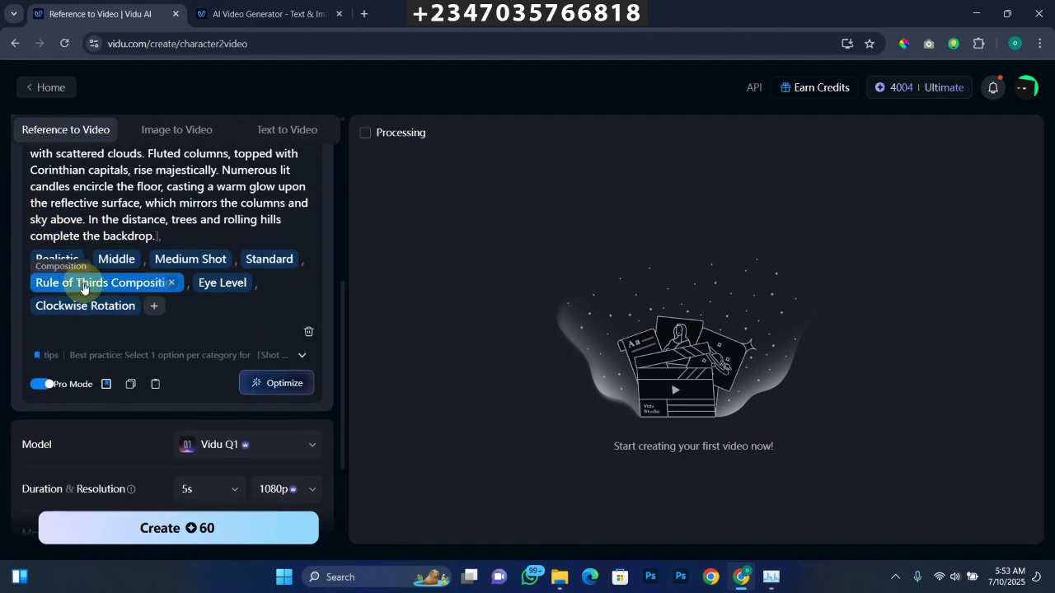
pyautogui.click(43, 267)
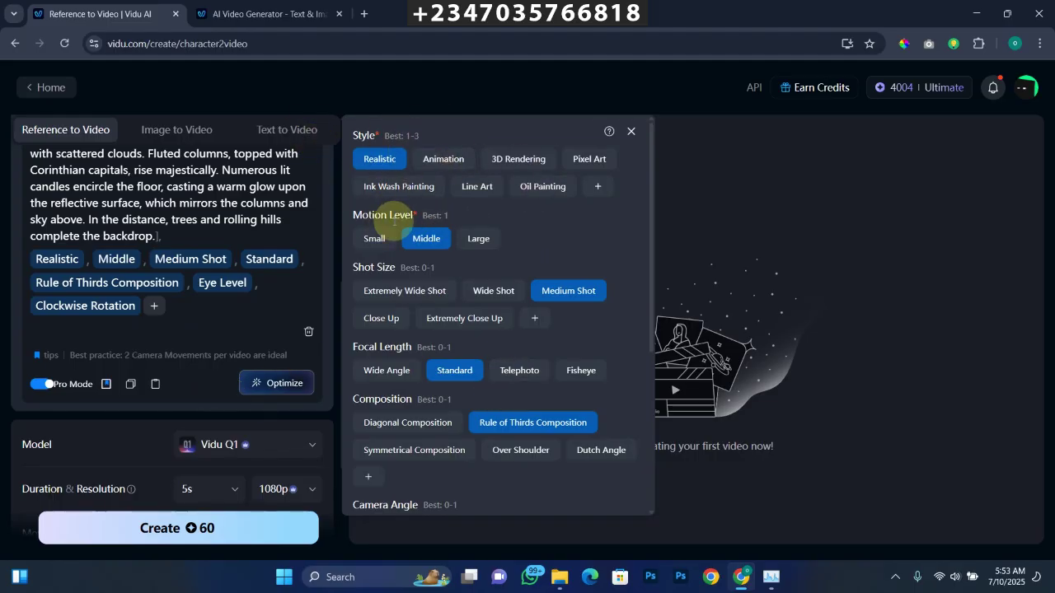
pyautogui.scroll(-1, 650, 309)
pyautogui.scroll(-1, 650, 309)
pyautogui.scroll(2, 647, 308)
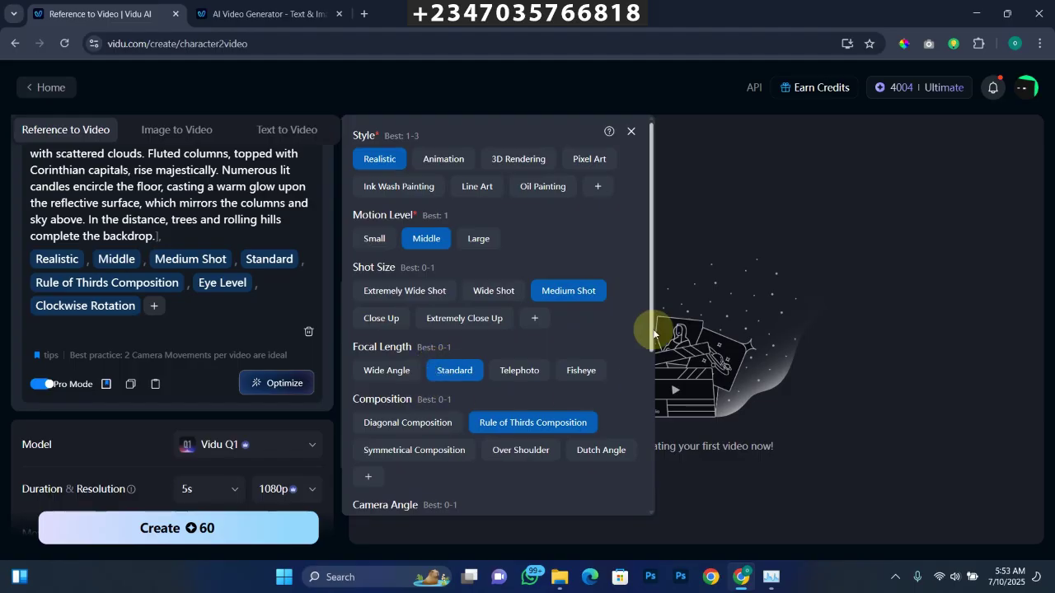
pyautogui.moveTo(654, 337); pyautogui.dragTo(622, 150)
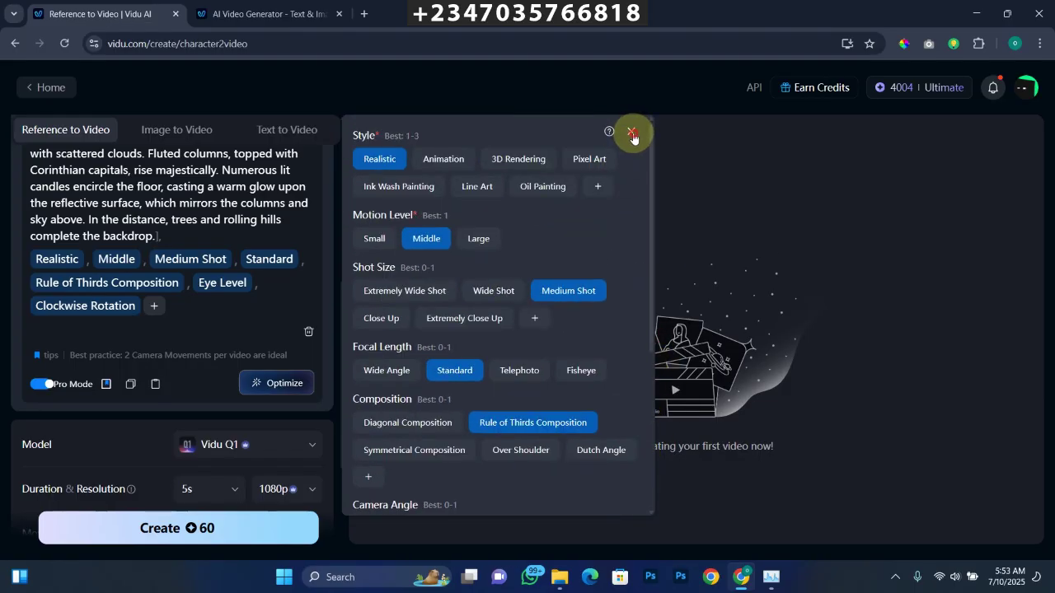
pyautogui.click(632, 134)
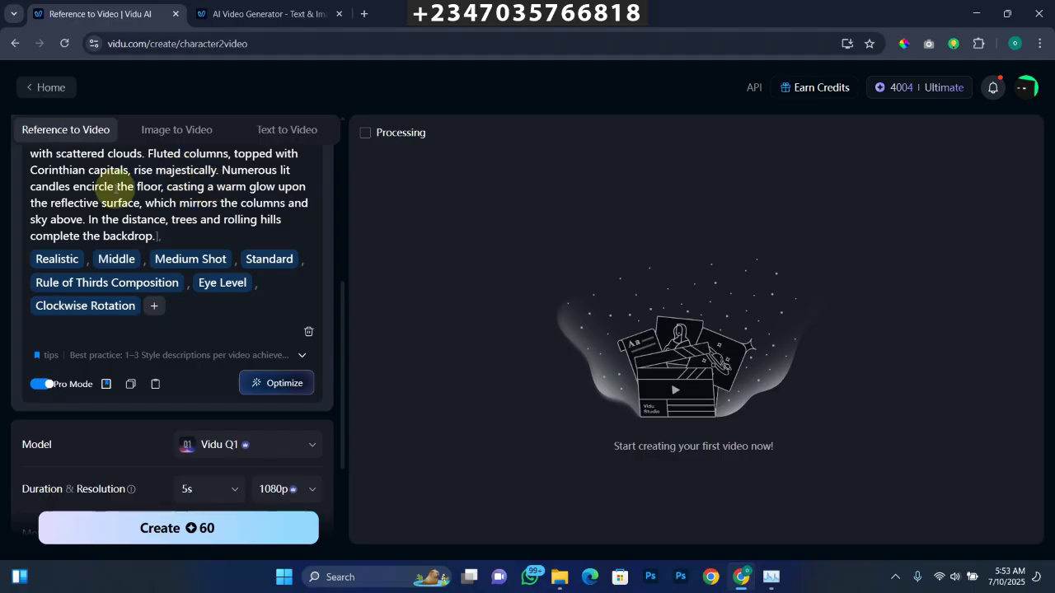
# Try an amount of 1 video and set it back to 3
pyautogui.moveTo(346, 444); pyautogui.dragTo(337, 502)
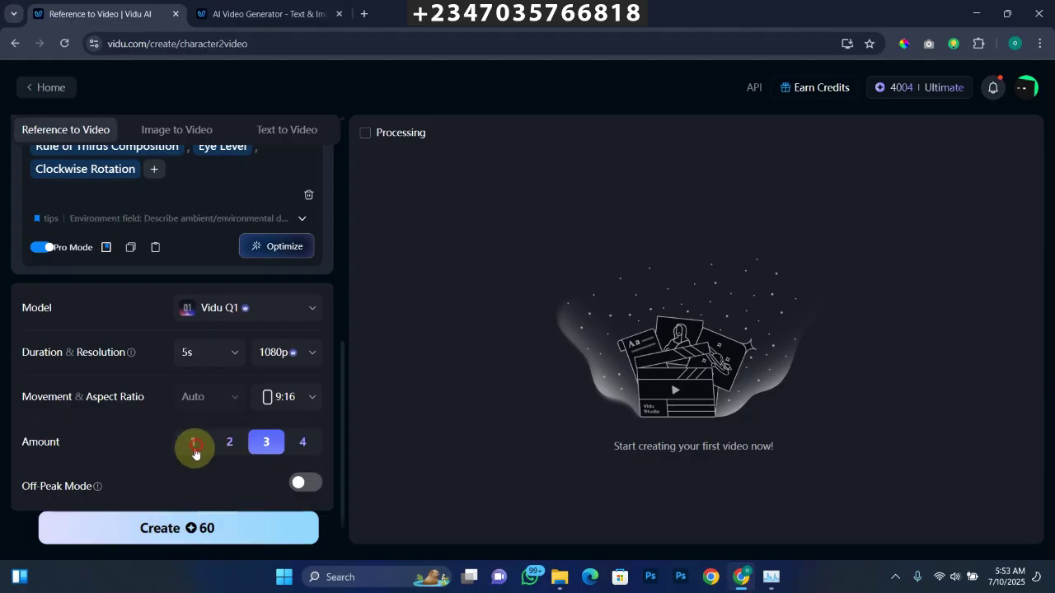
pyautogui.click(275, 445)
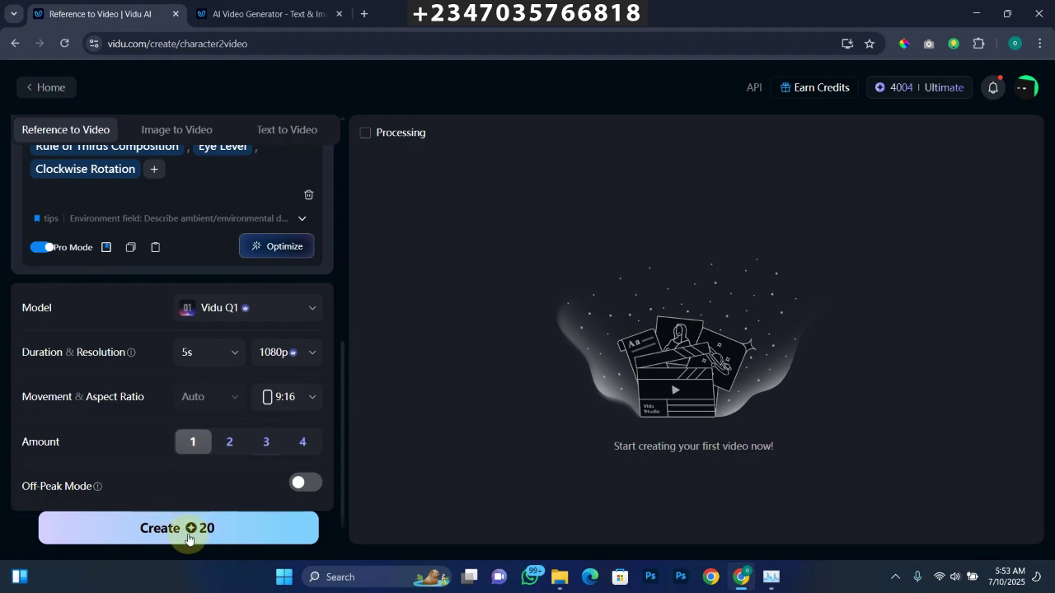
pyautogui.click(257, 455)
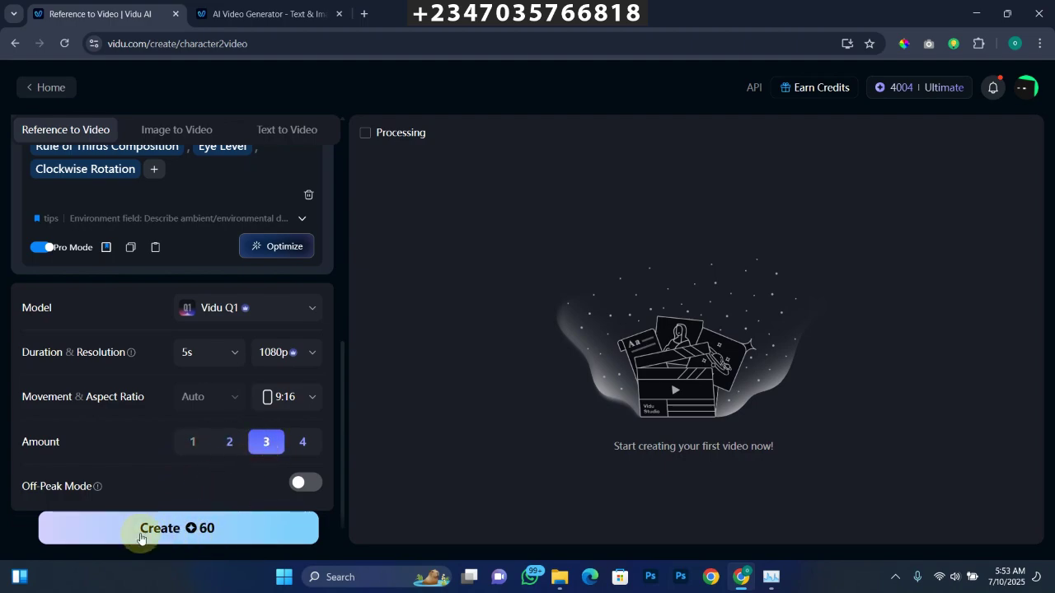
# Create the three reference videos and watch the first result in full screen
pyautogui.click(183, 533)
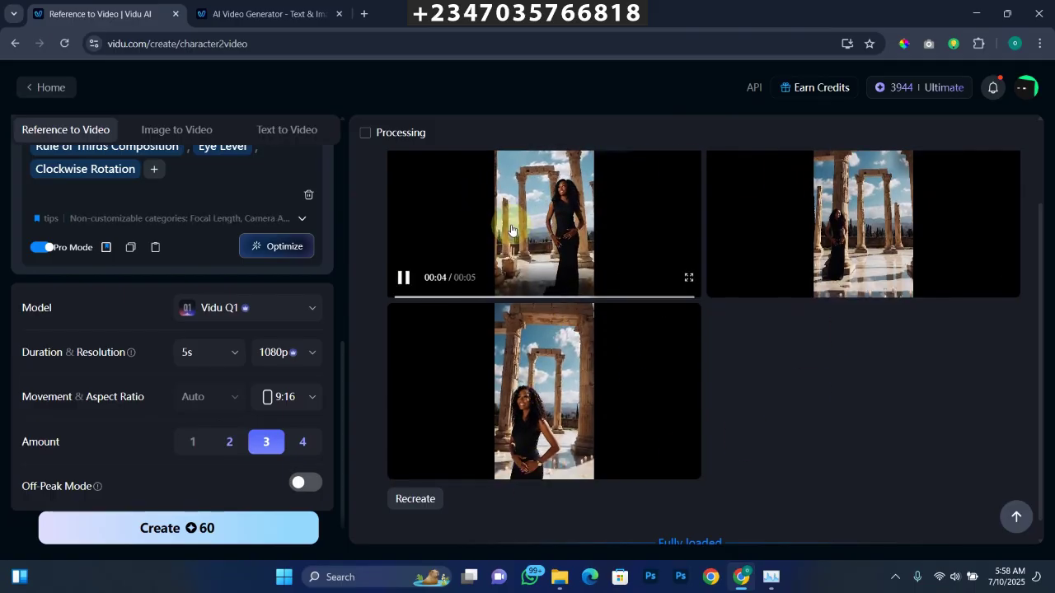
pyautogui.click(688, 280)
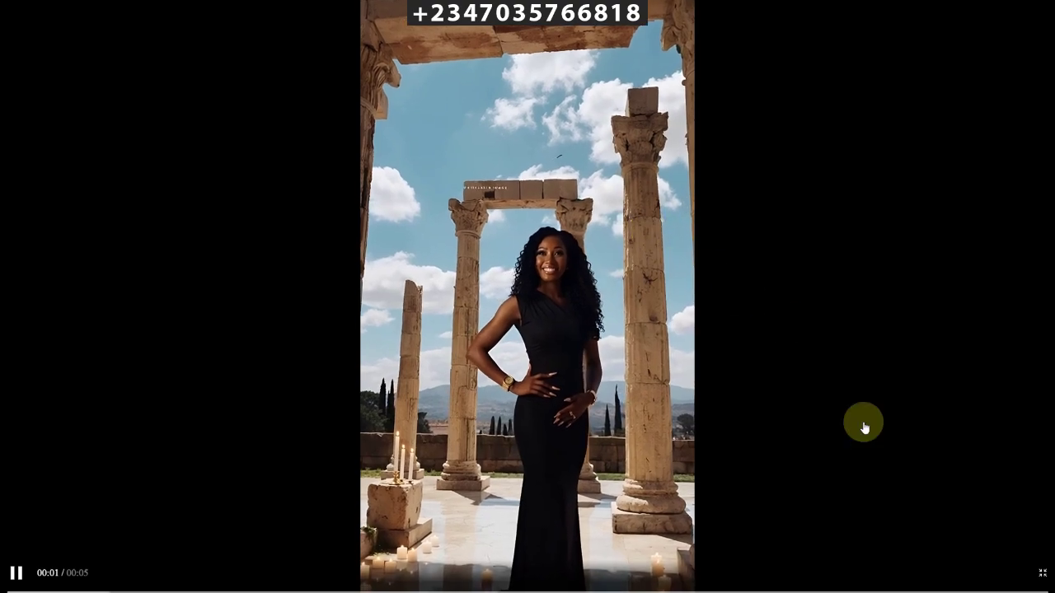
pyautogui.click(1042, 573)
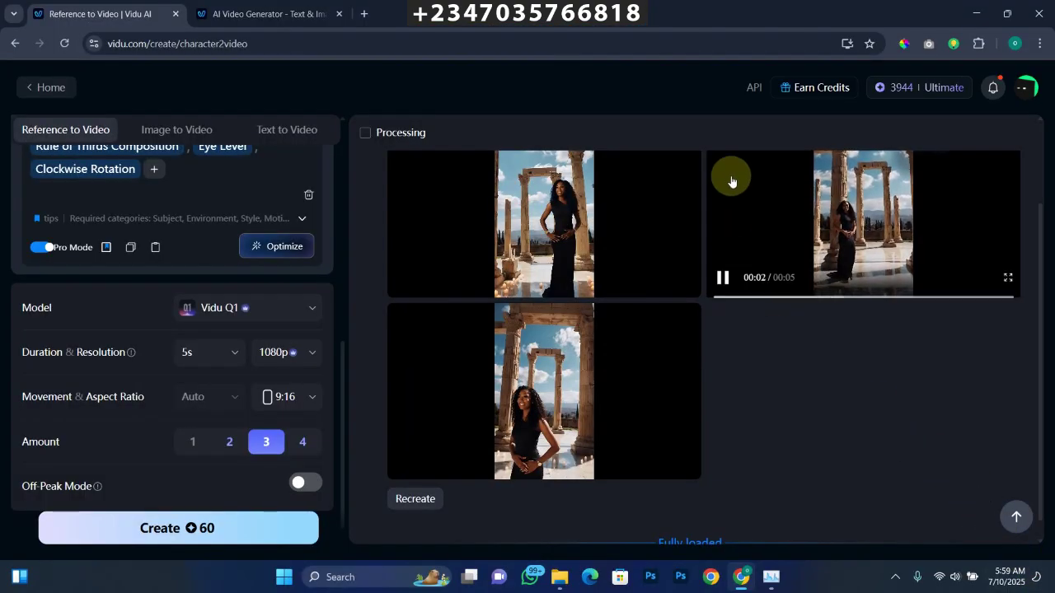
# Watch the second and third generated videos in their detail views
pyautogui.click(852, 228)
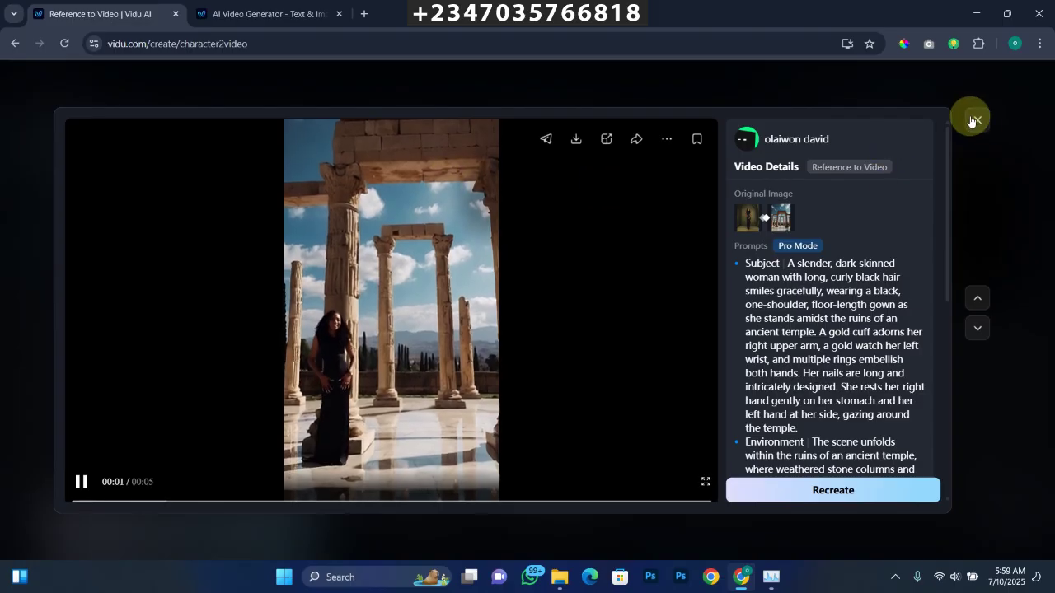
pyautogui.click(977, 121)
pyautogui.click(531, 413)
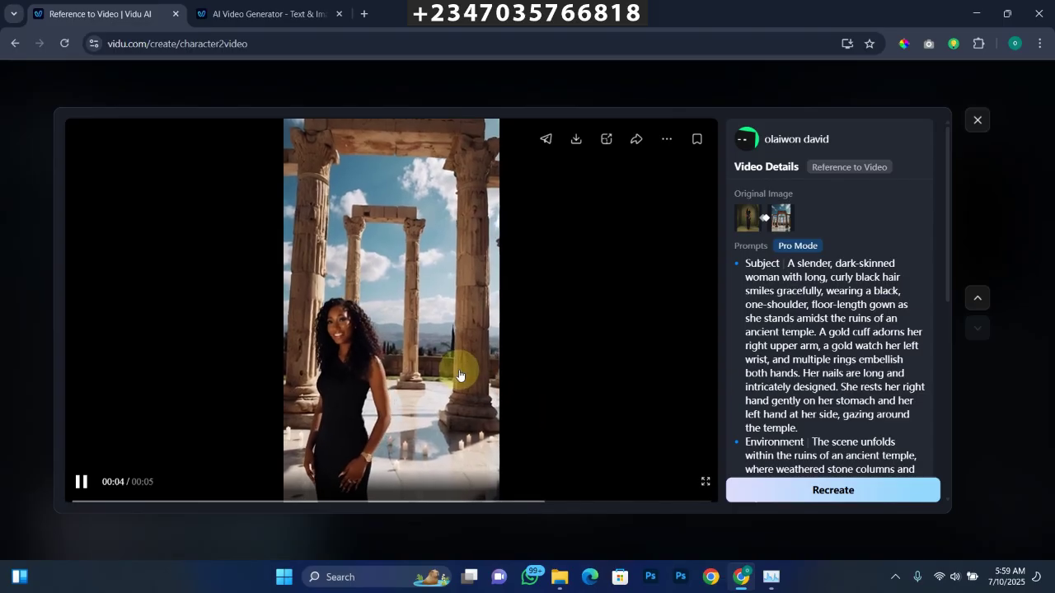
pyautogui.click(978, 122)
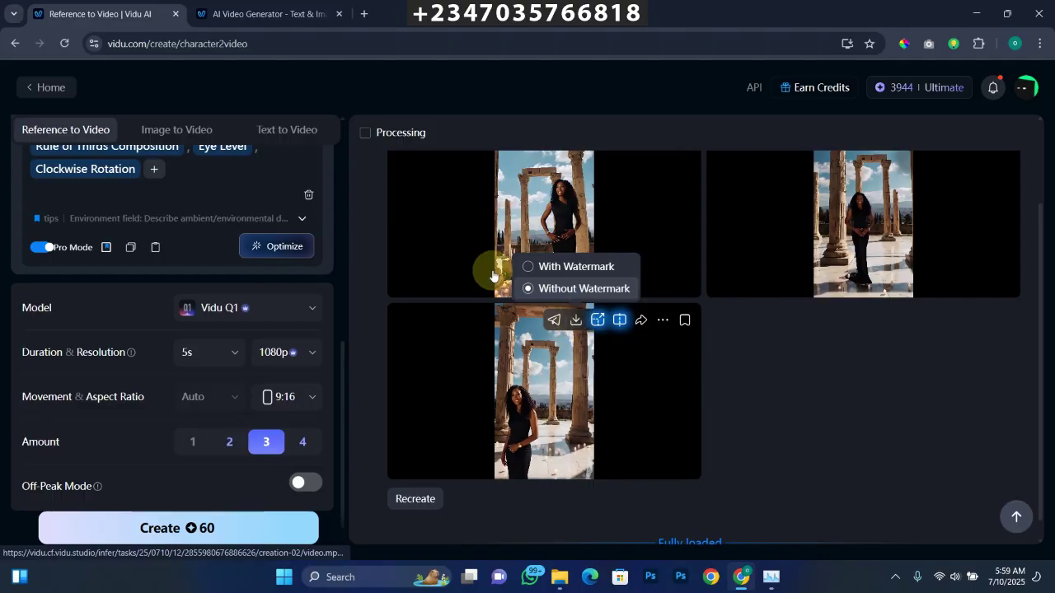
# Download the third generated video without watermark and dismiss the subscription plans
pyautogui.moveTo(575, 321)
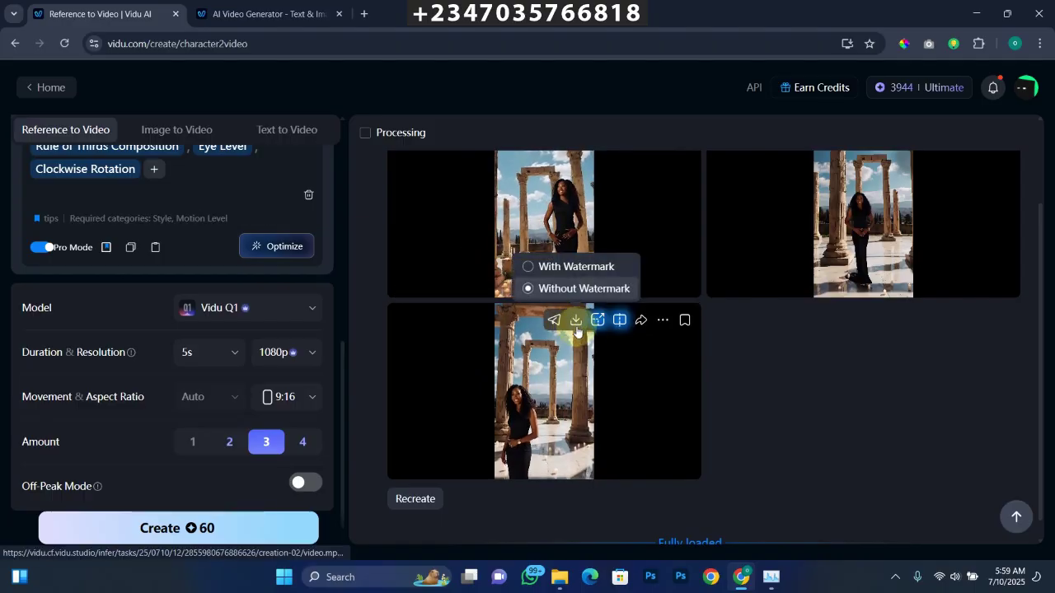
pyautogui.click(576, 330)
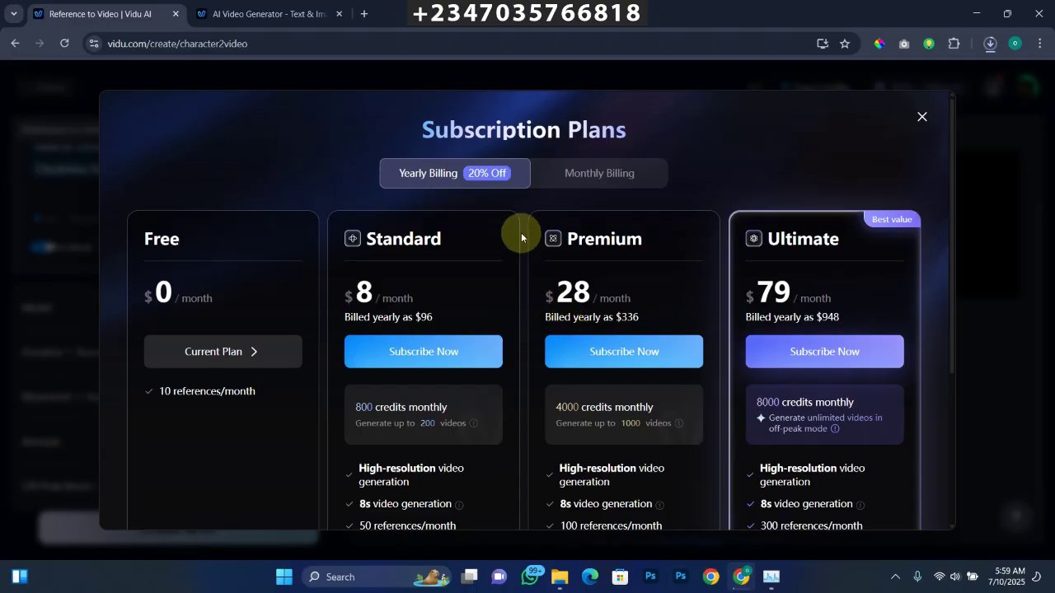
pyautogui.click(922, 116)
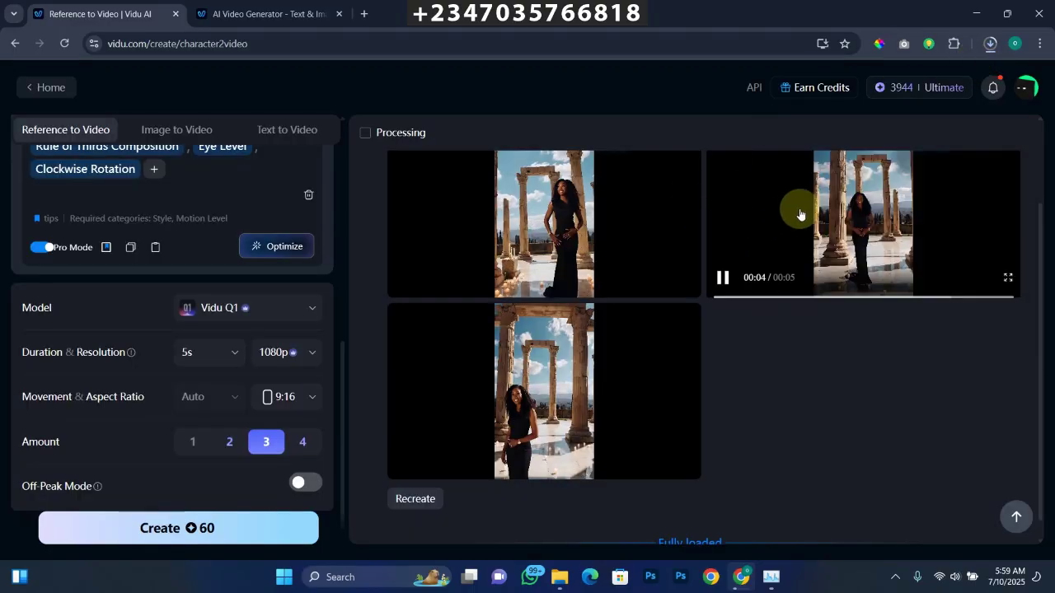
# Switch from Reference to Video to Image to Video generation
pyautogui.scroll(2, 1036, 396)
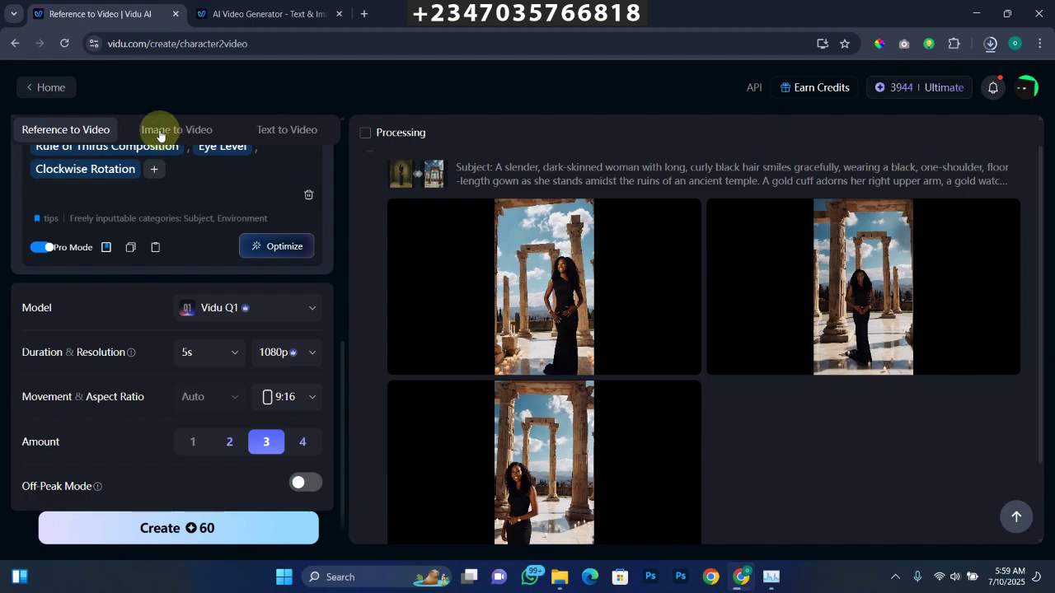
pyautogui.click(171, 135)
pyautogui.click(181, 132)
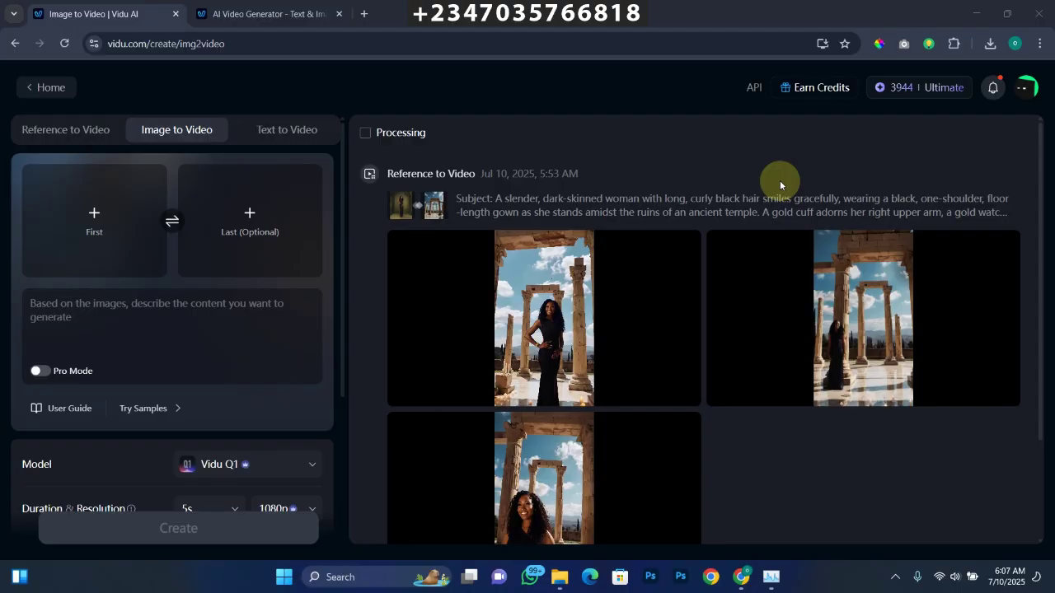
# Upload the image REFL0354b from the Desktop as the first frame
pyautogui.click(94, 221)
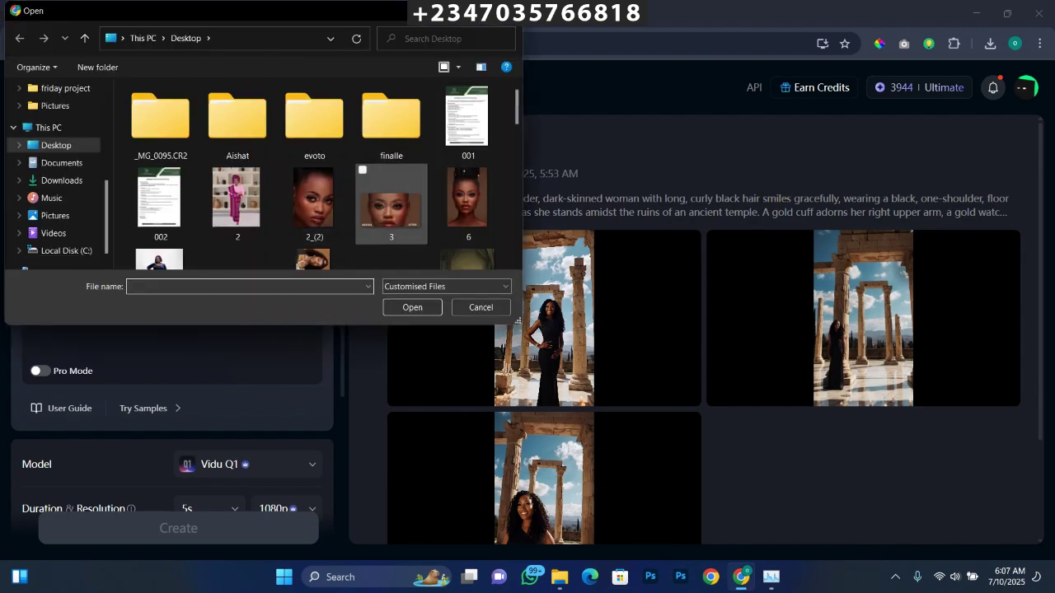
pyautogui.click(390, 204)
pyautogui.press('Down')
pyautogui.press('Down')
pyautogui.press('Down')
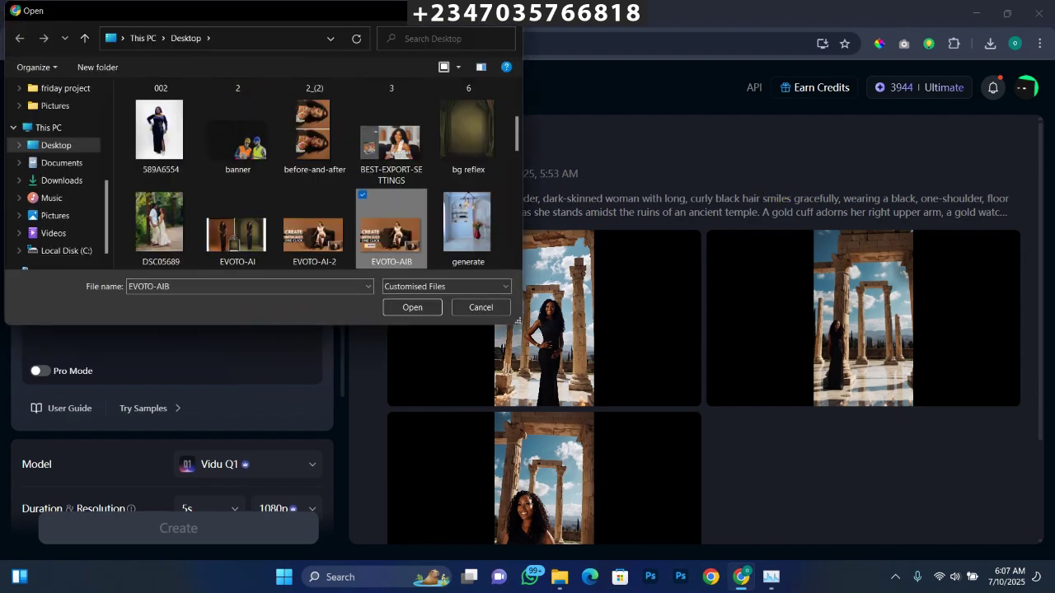
pyautogui.press('Down')
pyautogui.press('Down')
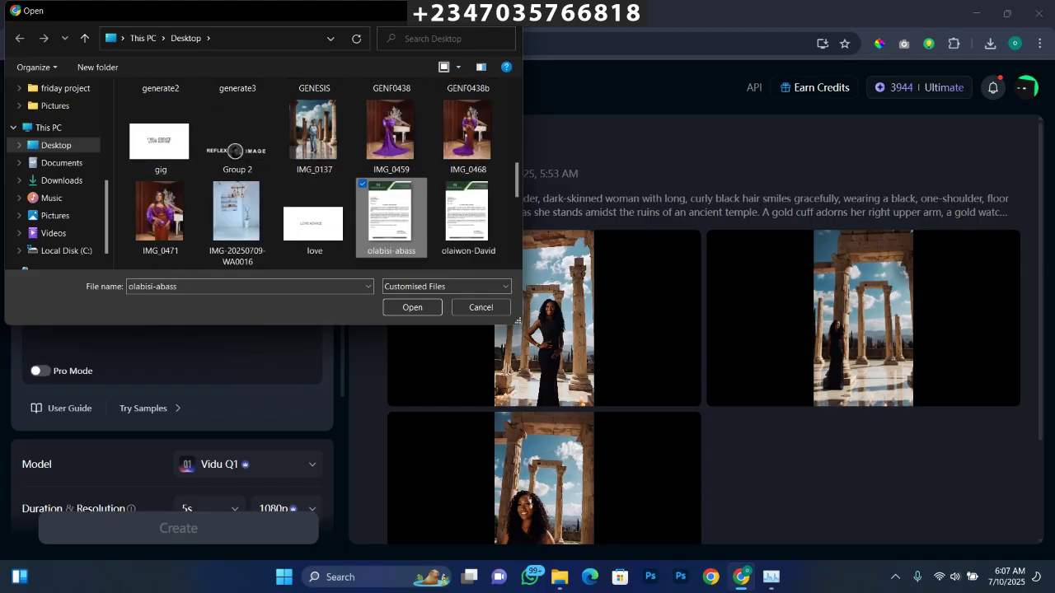
pyautogui.press('Up')
pyautogui.press('Up')
pyautogui.press('Up')
pyautogui.press('Up')
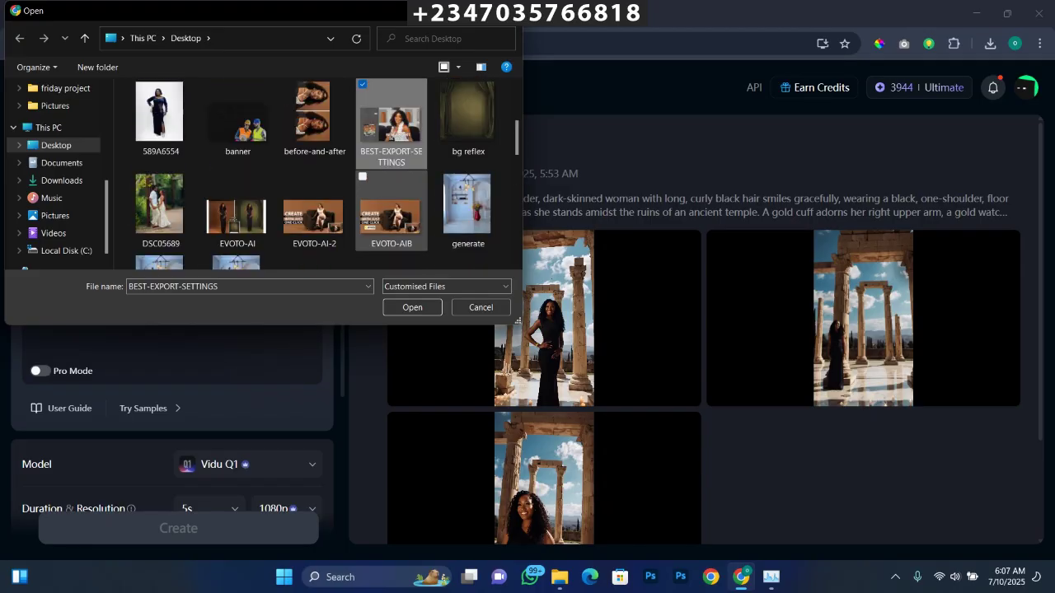
pyautogui.press('Down')
pyautogui.press('Down')
pyautogui.press('Down')
pyautogui.press('Down')
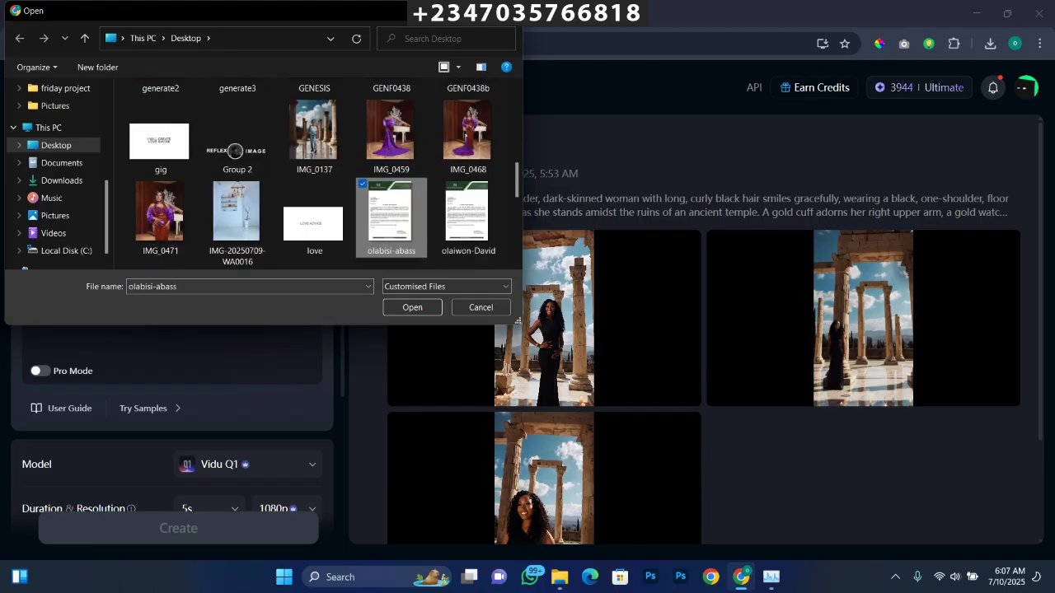
pyautogui.press('Down')
pyautogui.press('Down')
pyautogui.press('Left')
pyautogui.press('Left')
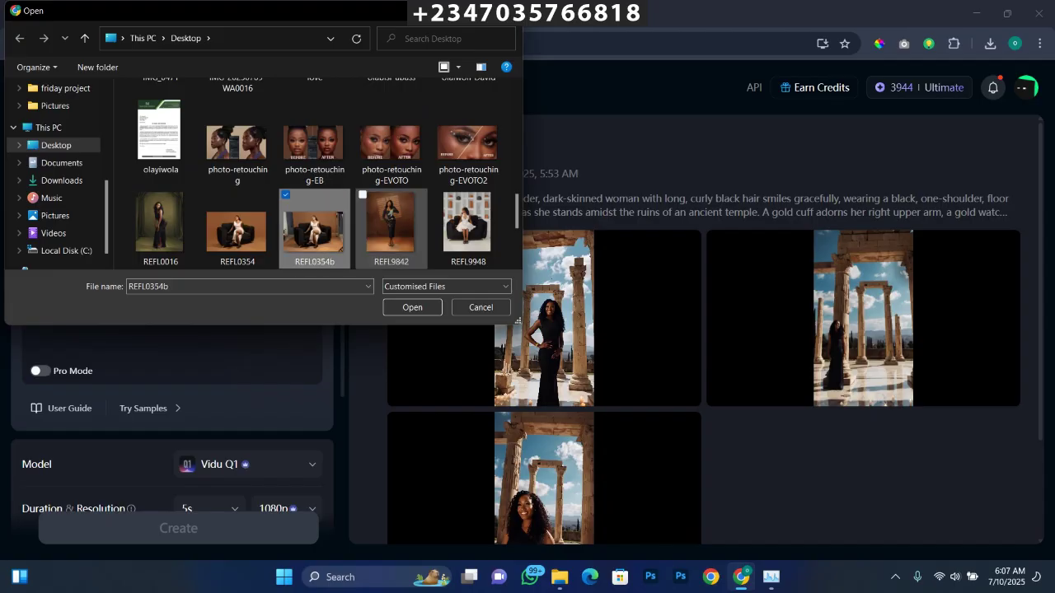
pyautogui.press('Return')
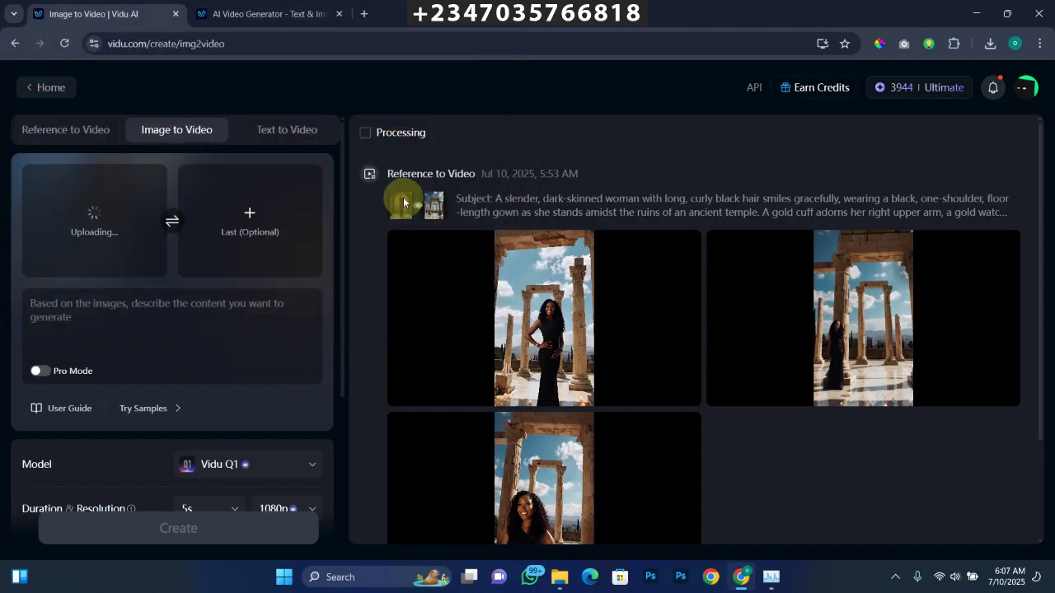
pyautogui.moveTo(404, 202)
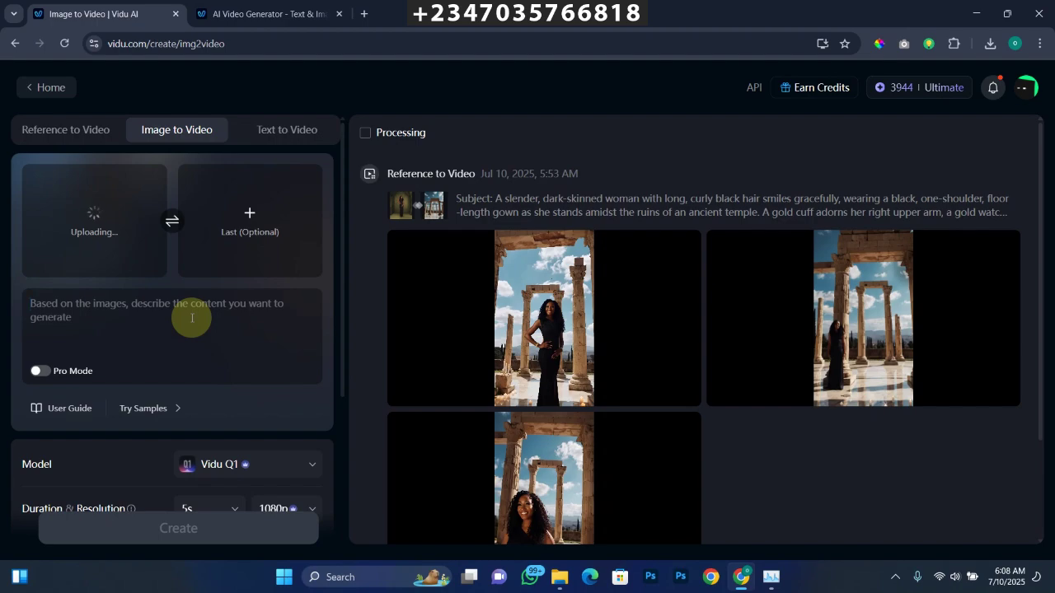
# Enter the prompt "rotate the camera in slow motion to 45 degree to the right and make her cross her leg to the other direction"
pyautogui.write('rotate the')
pyautogui.write(' cam')
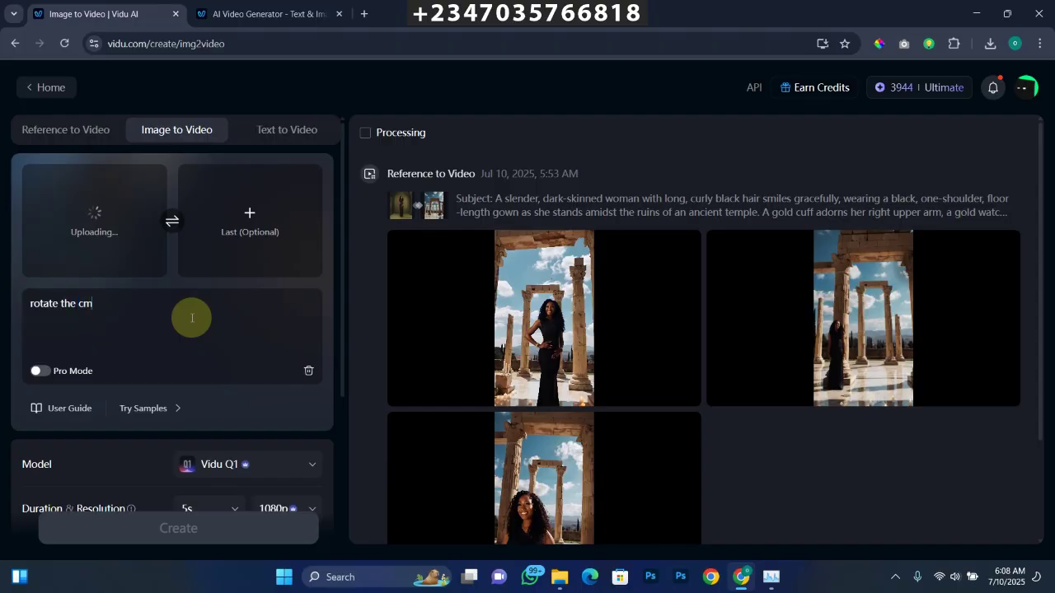
pyautogui.press('BackSpace')
pyautogui.write('amera in slow mor')
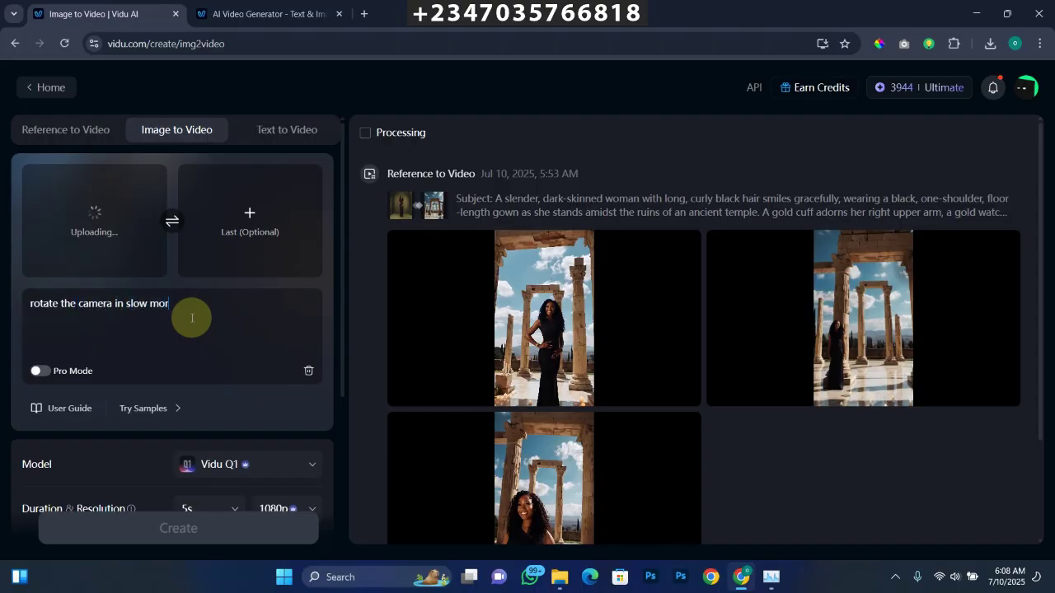
pyautogui.press('BackSpace')
pyautogui.write('tion to 45 degree t')
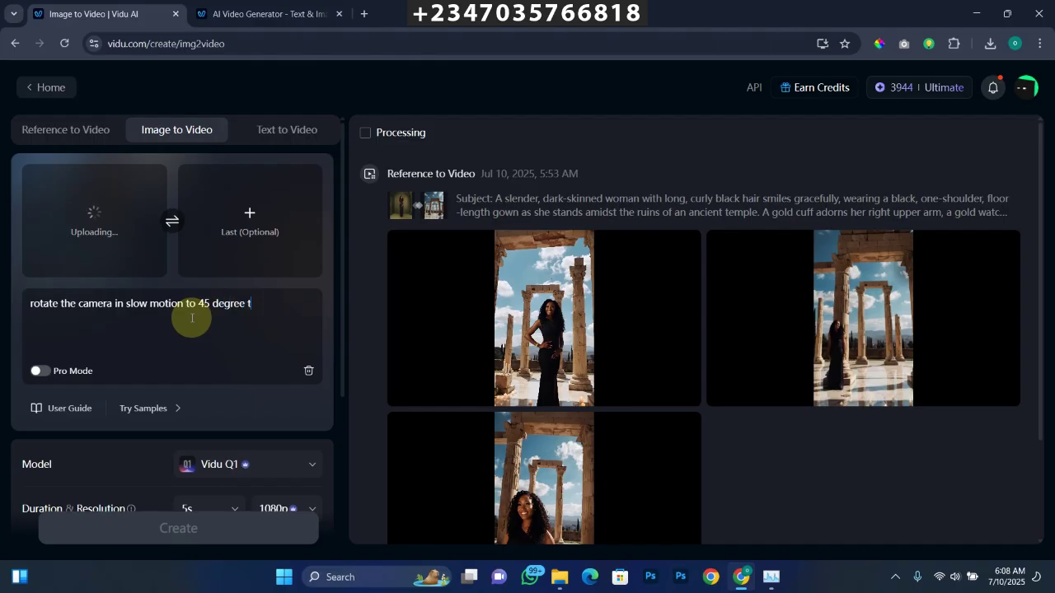
pyautogui.write('o the right and make her cro')
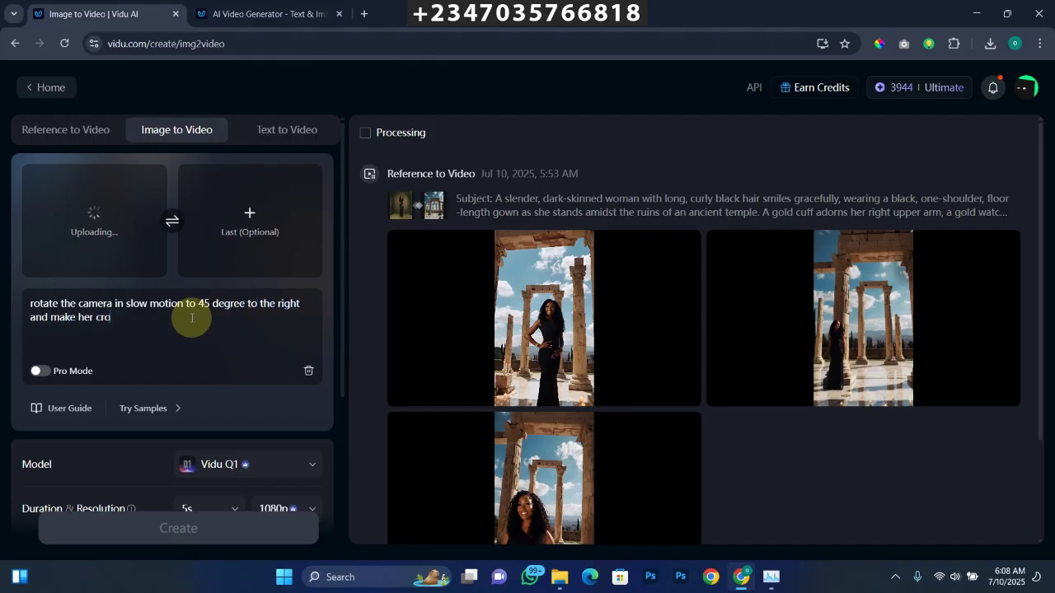
pyautogui.write('ss her leg to the other direction')
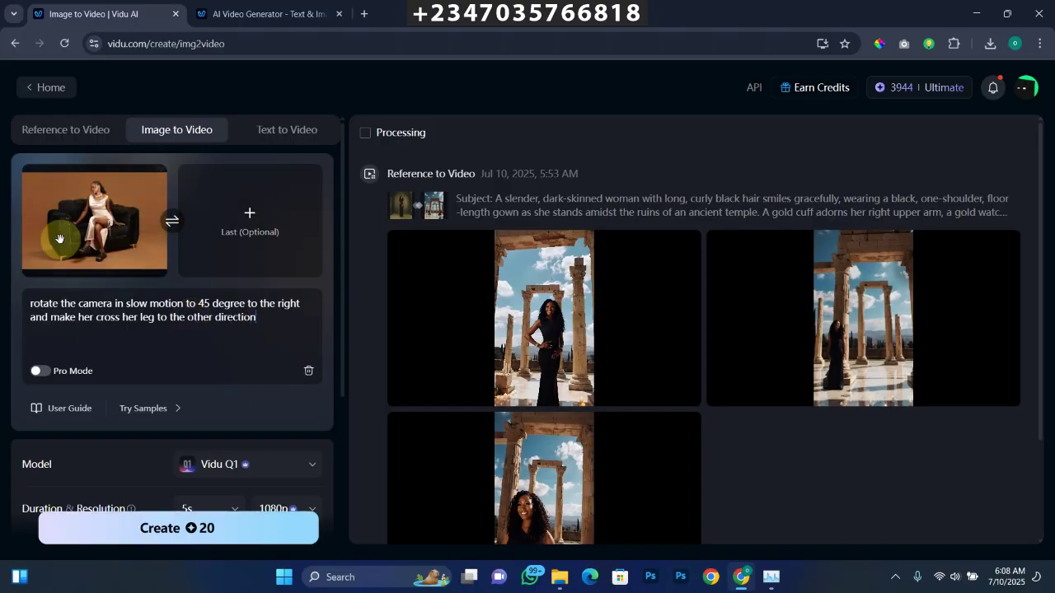
# Extend the end of the prompt with ", and maintain her face positioning"
pyautogui.moveTo(142, 265)
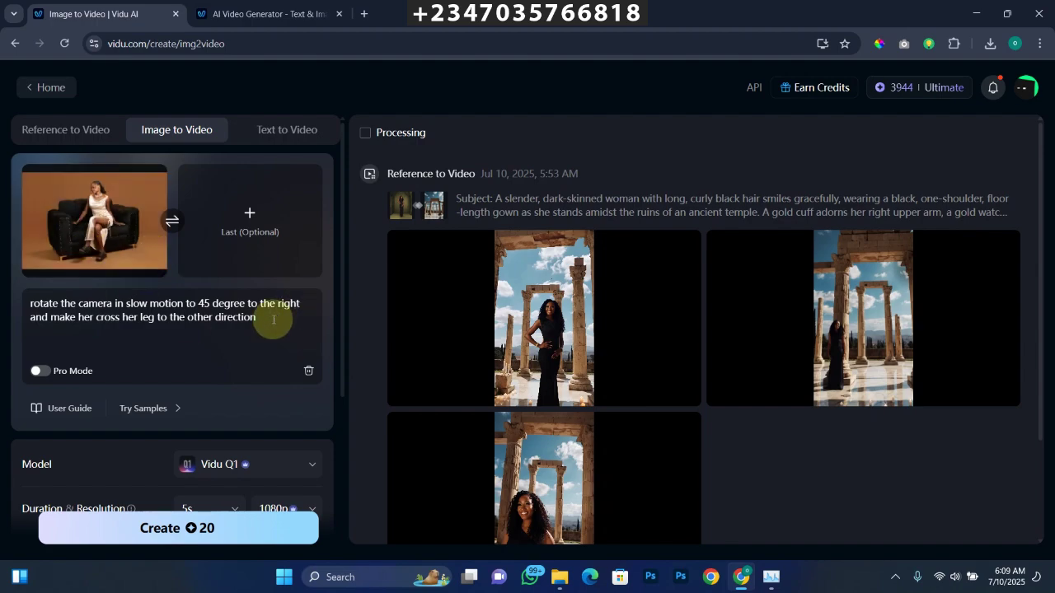
pyautogui.write('nd')
pyautogui.write(' maintain hae')
pyautogui.write('face positioning')
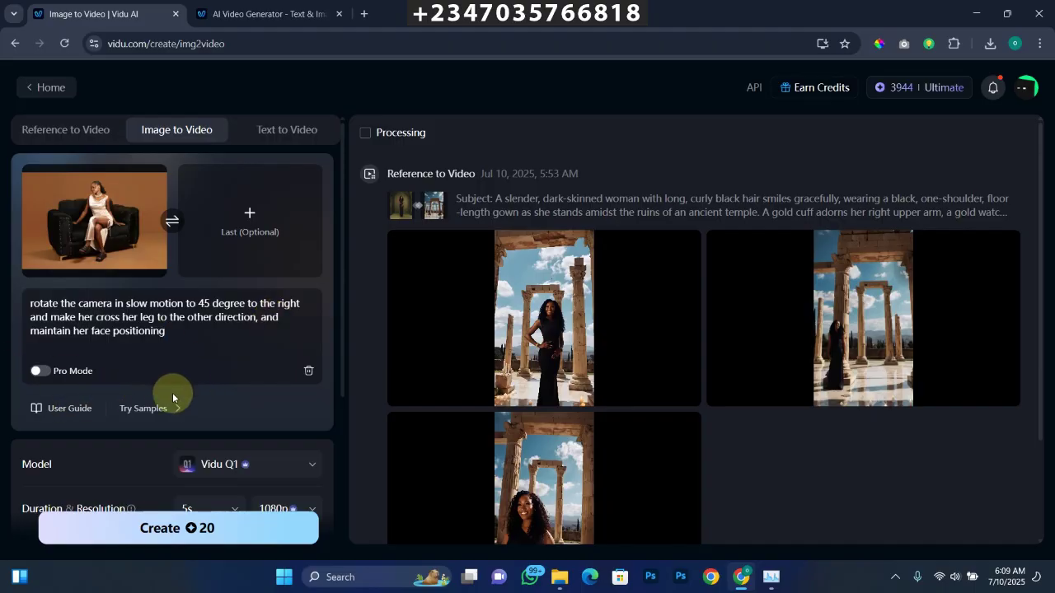
# Turn on Pro Mode to have the prompt optimized and look through the rewritten subject, environment and style tags
pyautogui.click(39, 371)
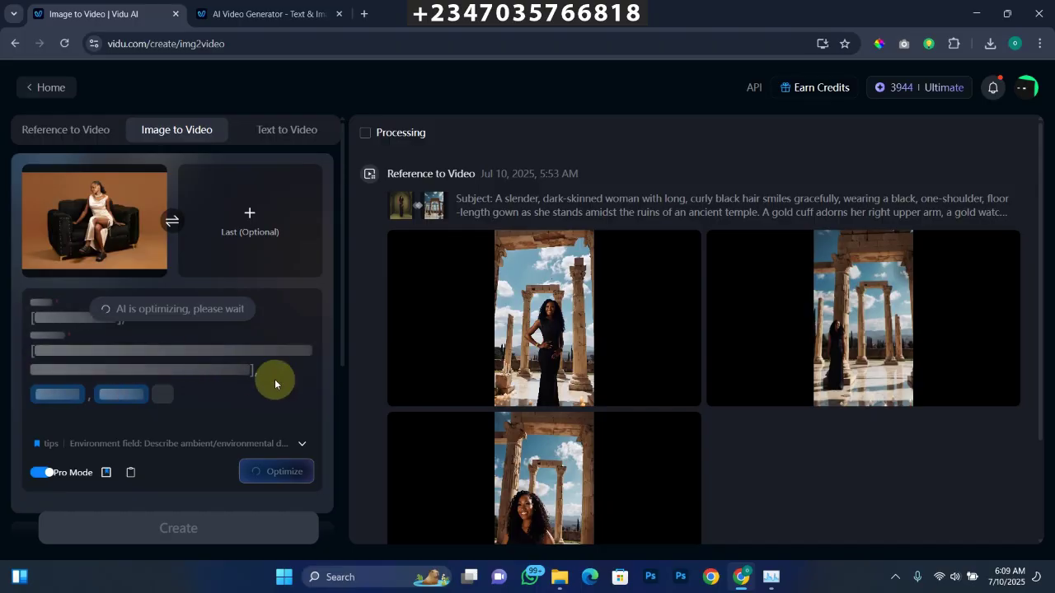
pyautogui.moveTo(345, 355); pyautogui.dragTo(344, 398)
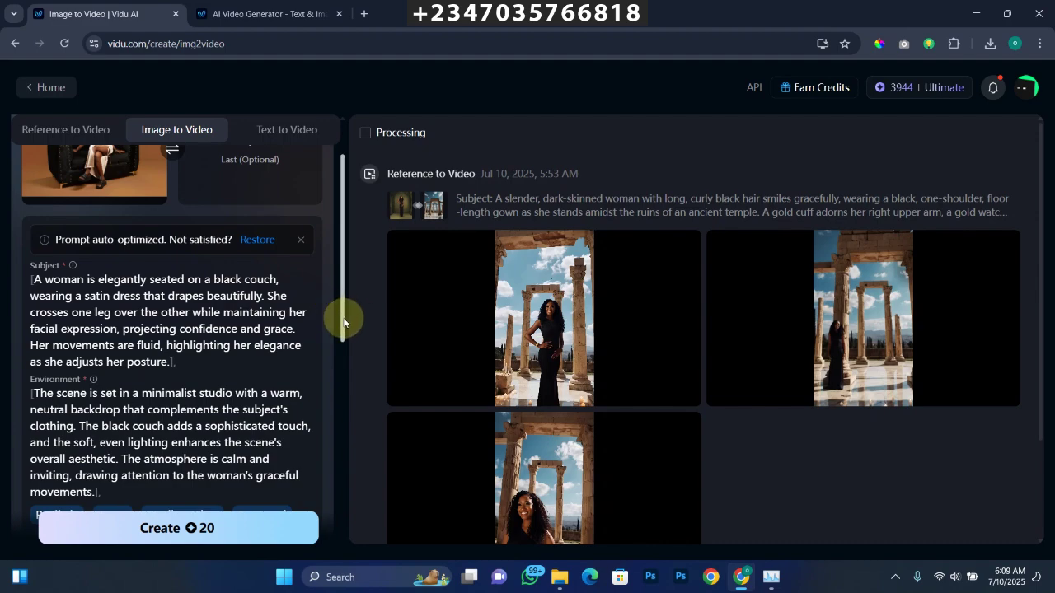
pyautogui.moveTo(344, 315); pyautogui.dragTo(343, 401)
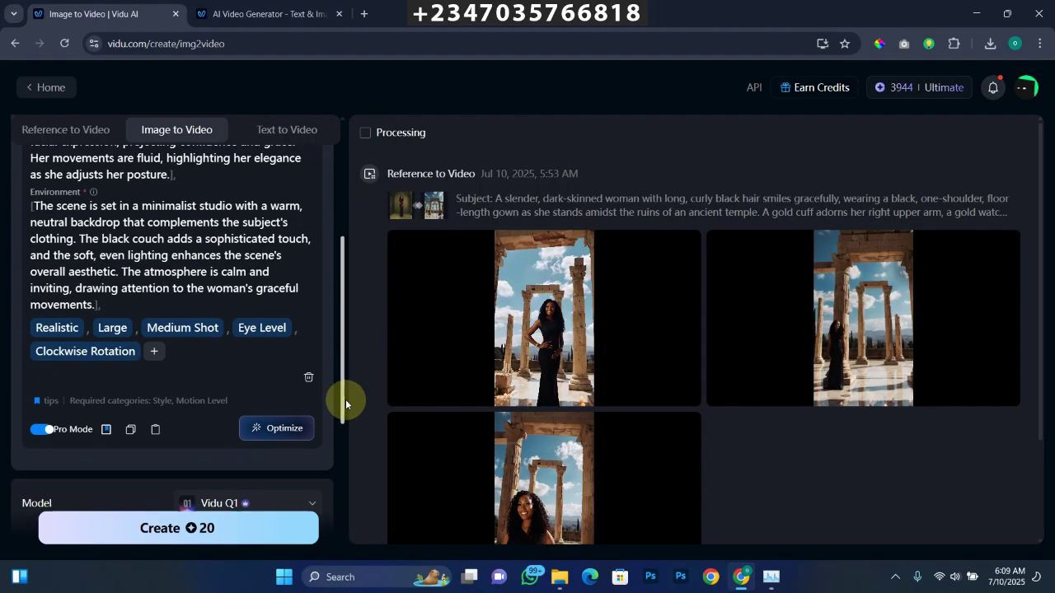
# Replace the prompt's Large motion level with Middle, add the Standard focal length and check the camera angle and movement options
pyautogui.moveTo(61, 334)
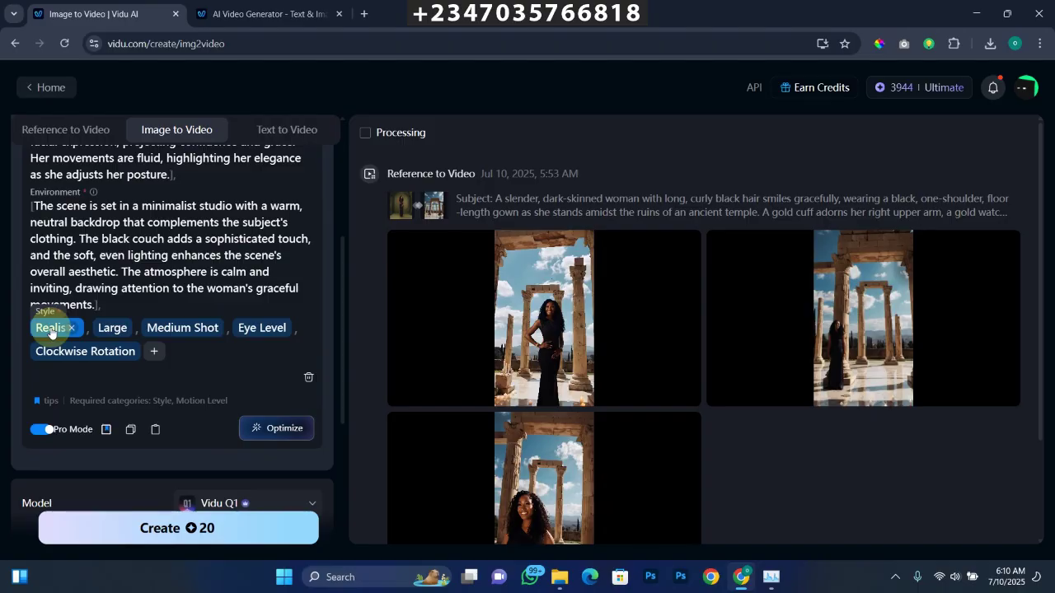
pyautogui.click(50, 329)
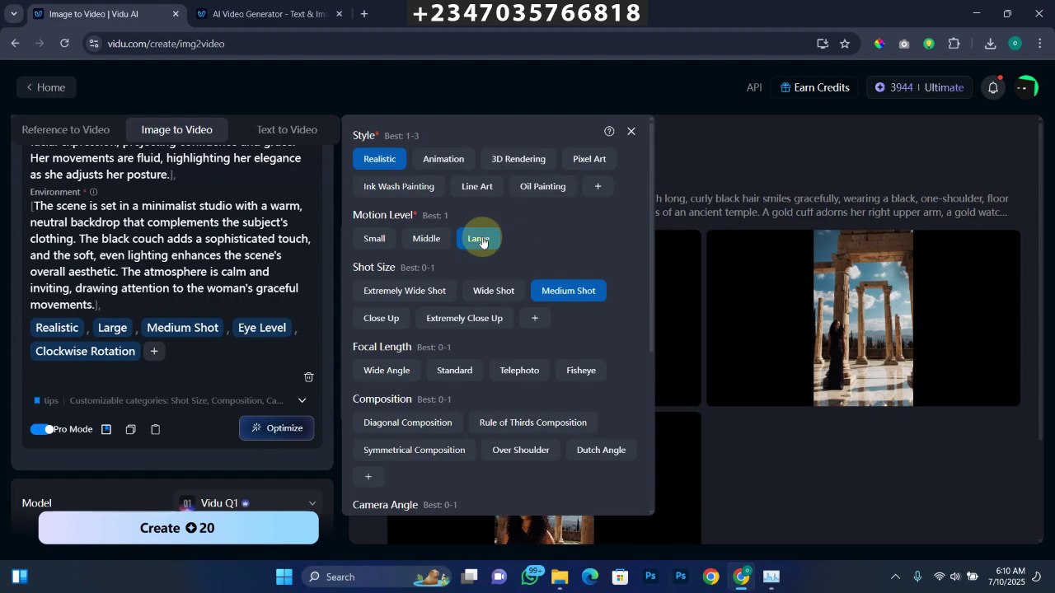
pyautogui.click(427, 241)
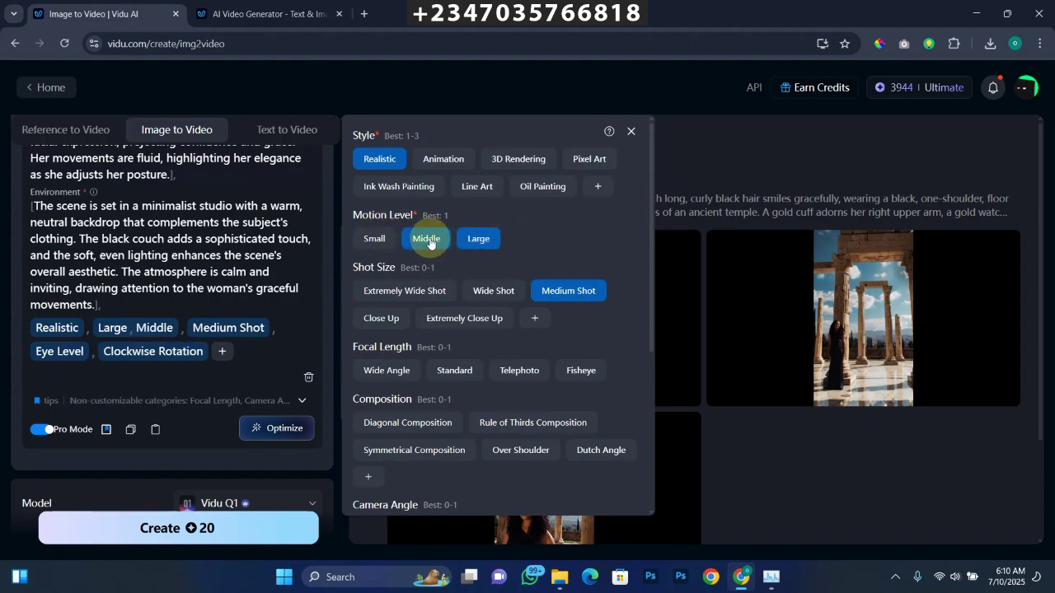
pyautogui.click(478, 239)
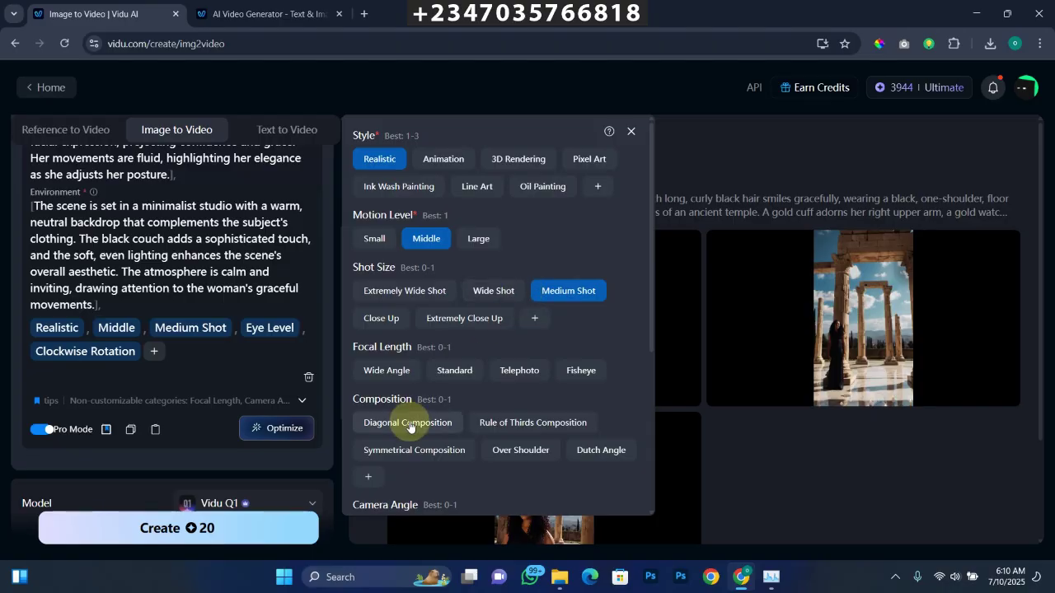
pyautogui.click(454, 370)
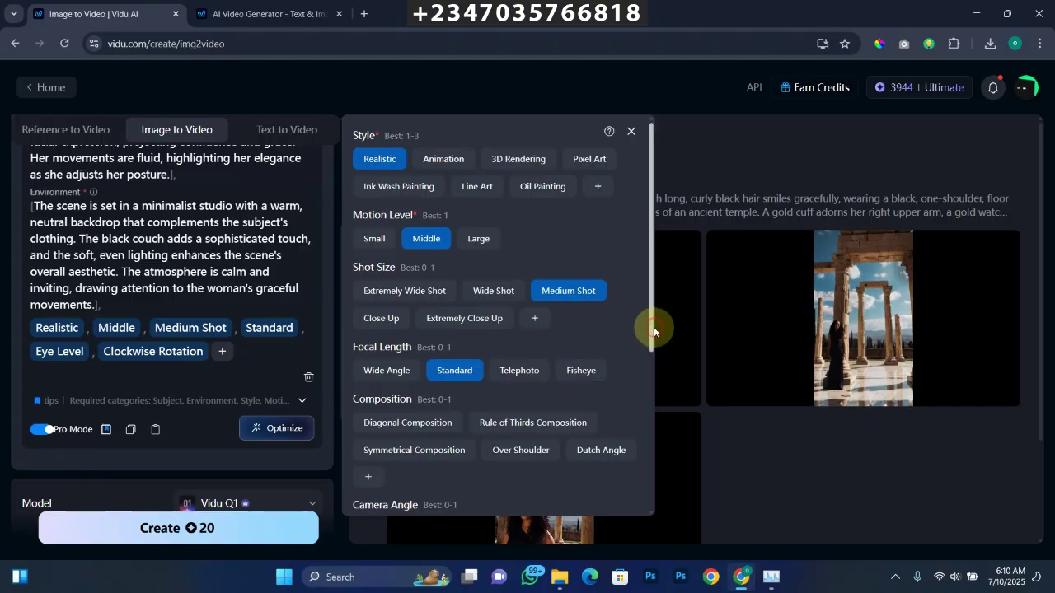
pyautogui.moveTo(654, 326); pyautogui.dragTo(655, 474)
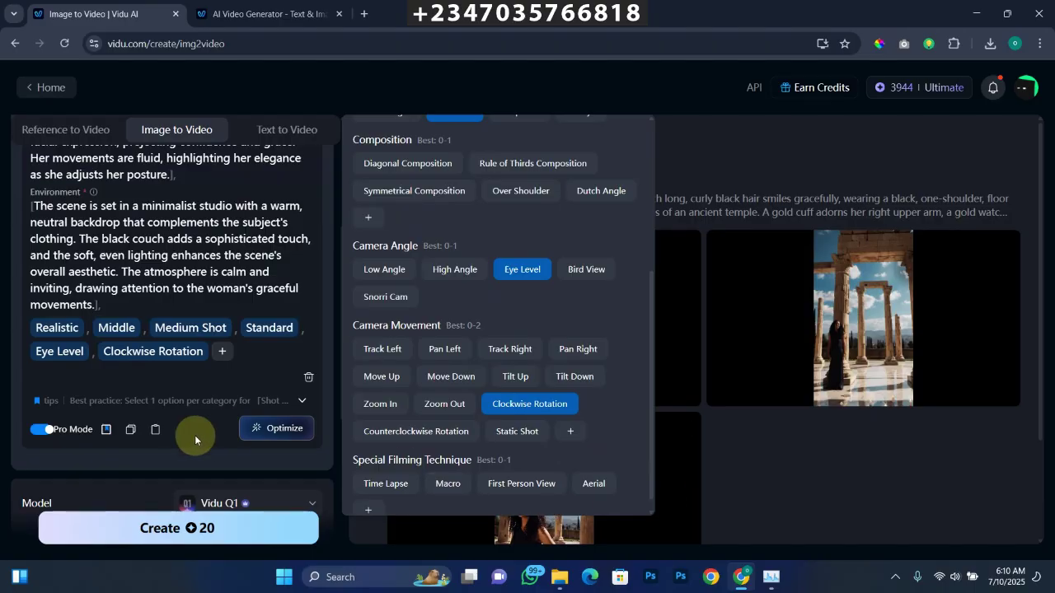
# Check the duration and style preference options, set the amount to 3 and create the videos from the seated woman's photo
pyautogui.click(203, 473)
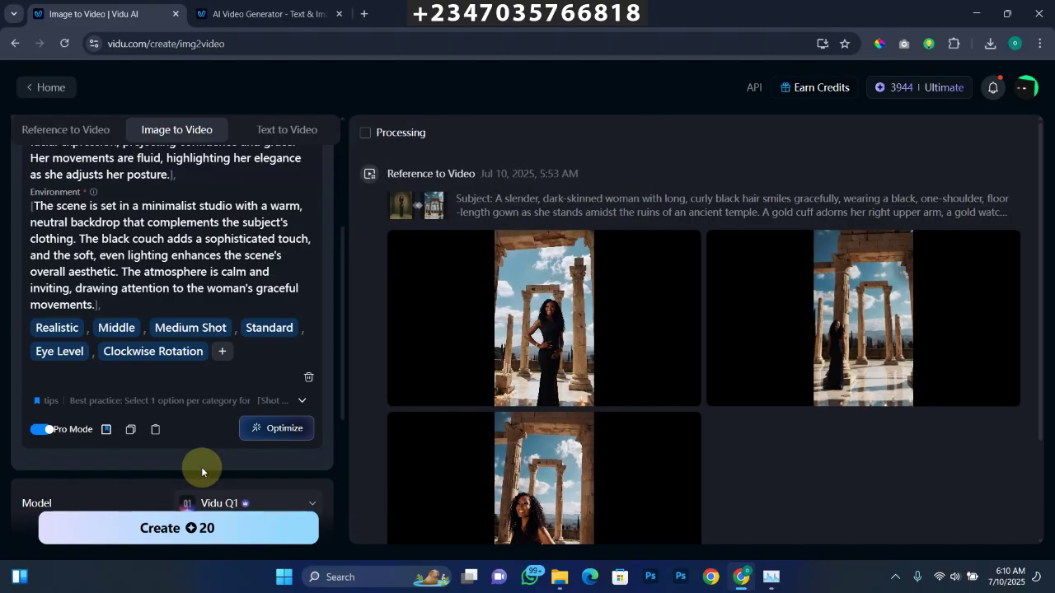
pyautogui.scroll(-3, 201, 466)
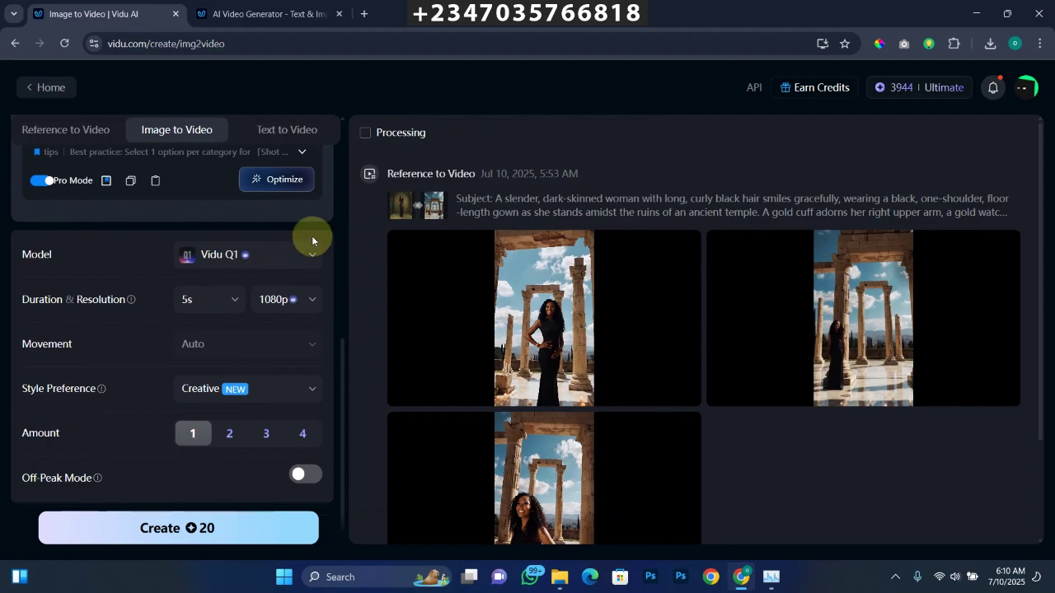
pyautogui.click(215, 304)
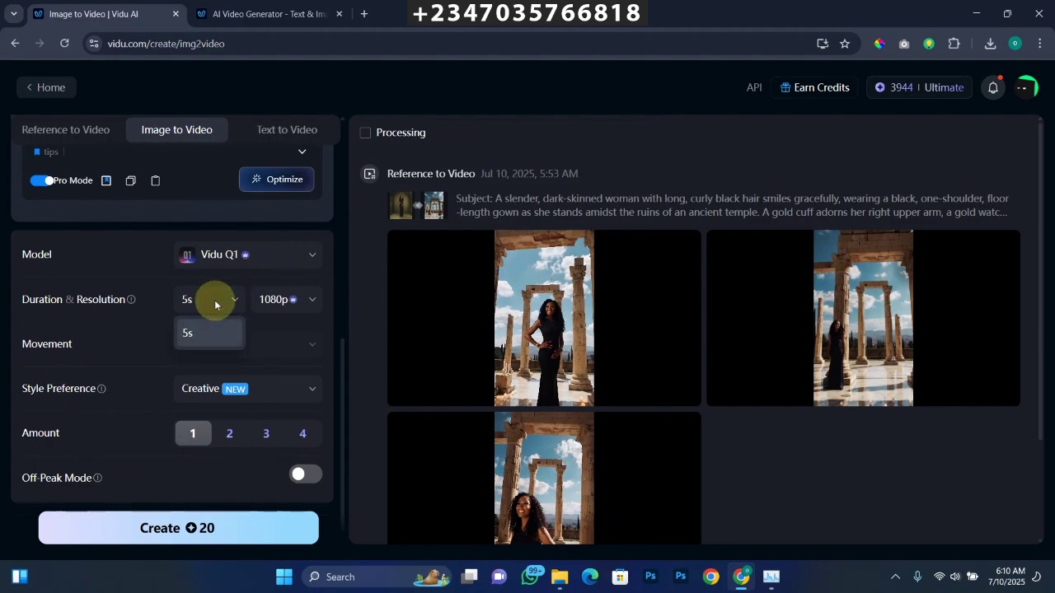
pyautogui.click(216, 304)
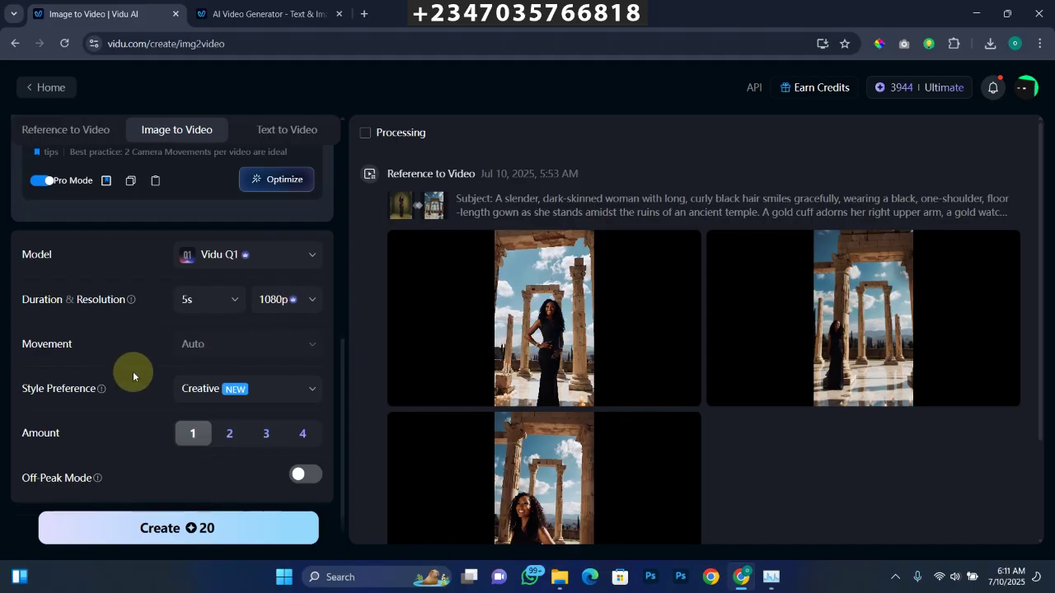
pyautogui.click(239, 396)
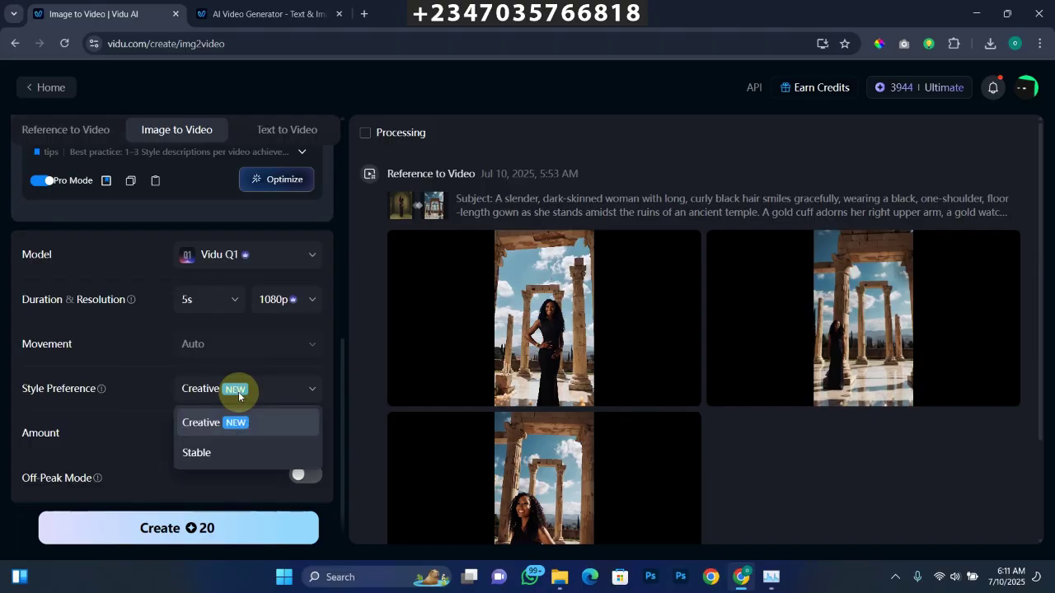
pyautogui.scroll(-1, 222, 408)
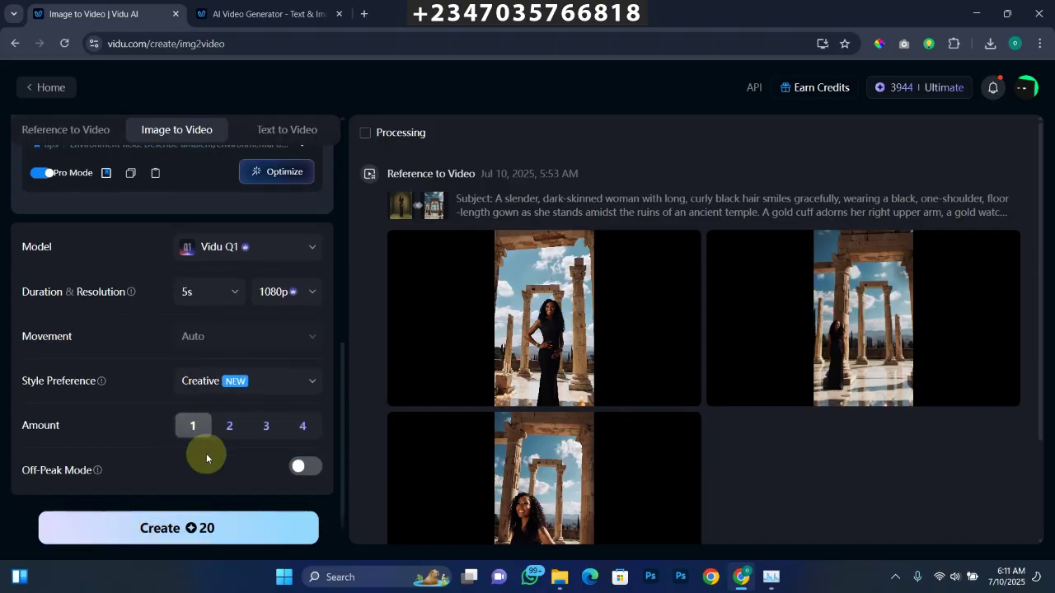
pyautogui.click(275, 432)
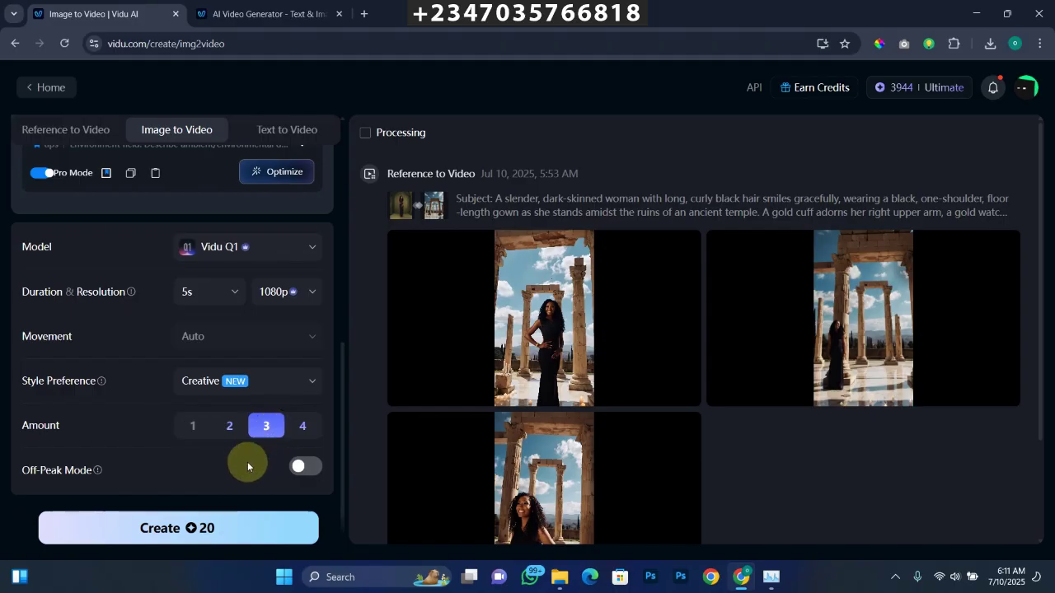
pyautogui.click(188, 530)
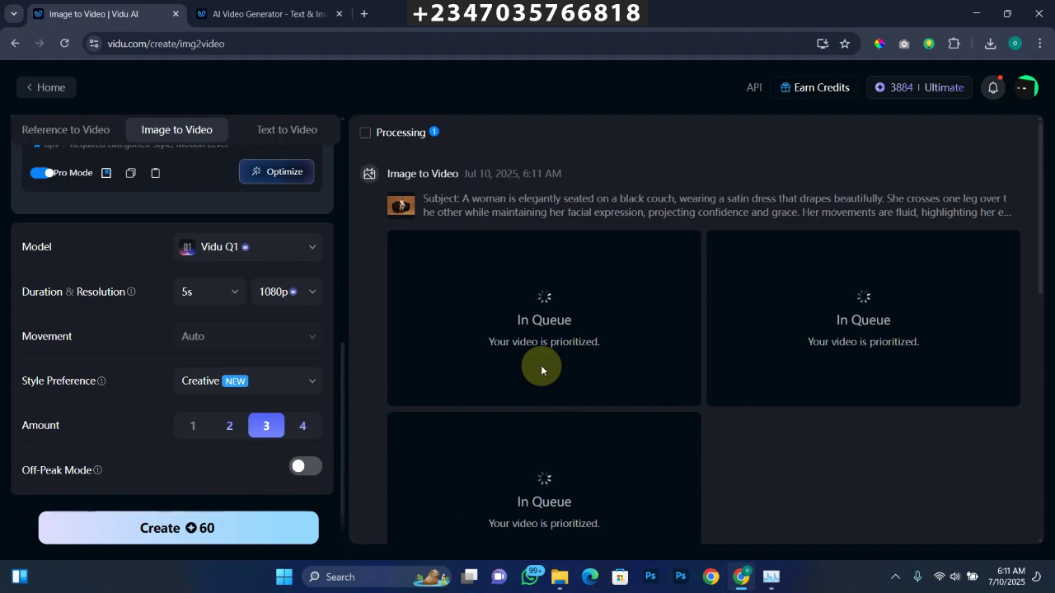
# Look through the credit packages offered for purchase and close the offer without buying
pyautogui.click(895, 576)
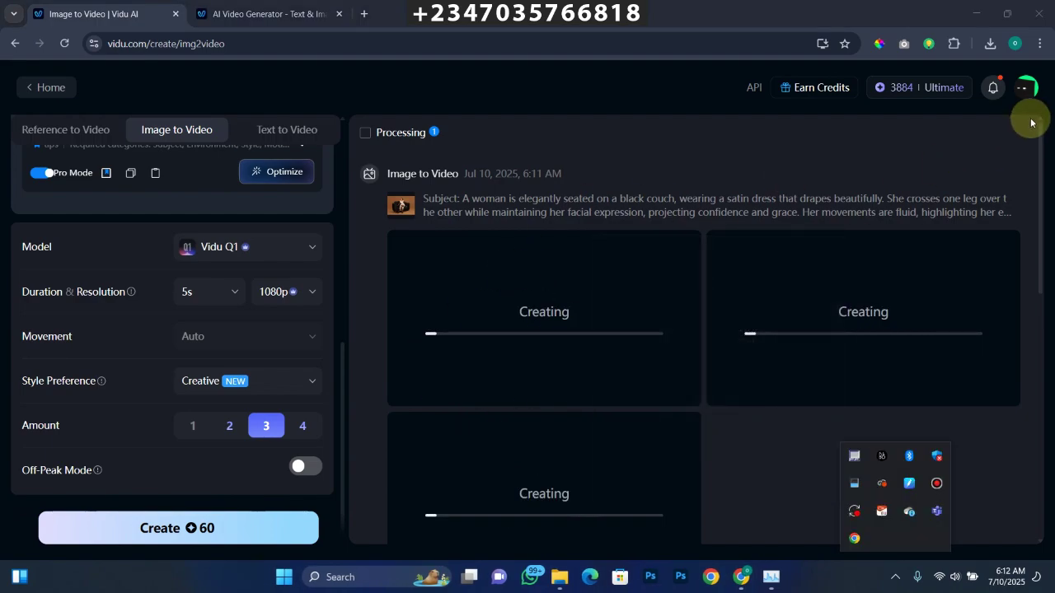
pyautogui.moveTo(908, 89)
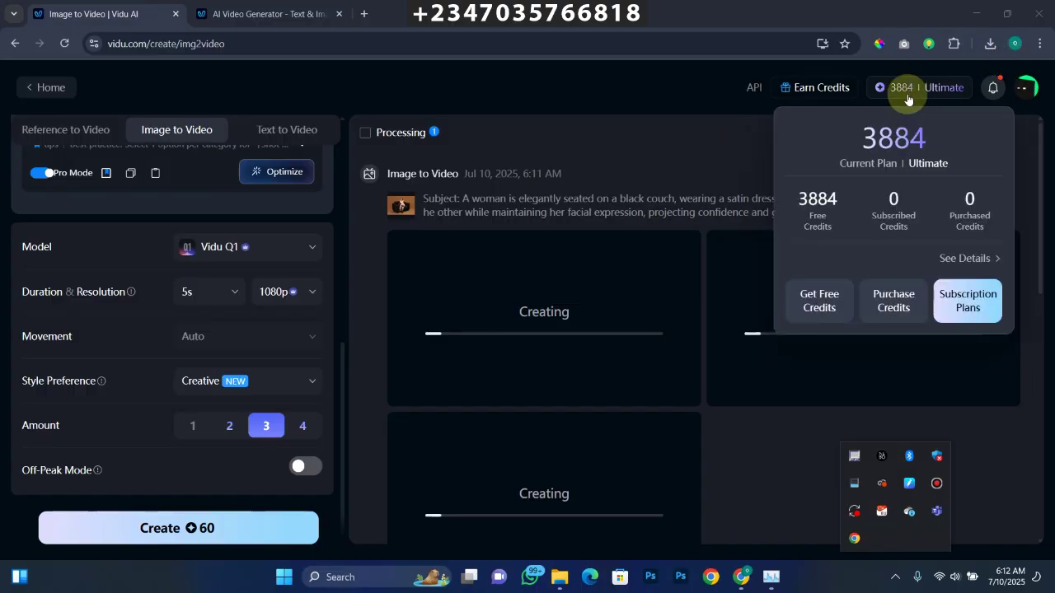
pyautogui.click(892, 296)
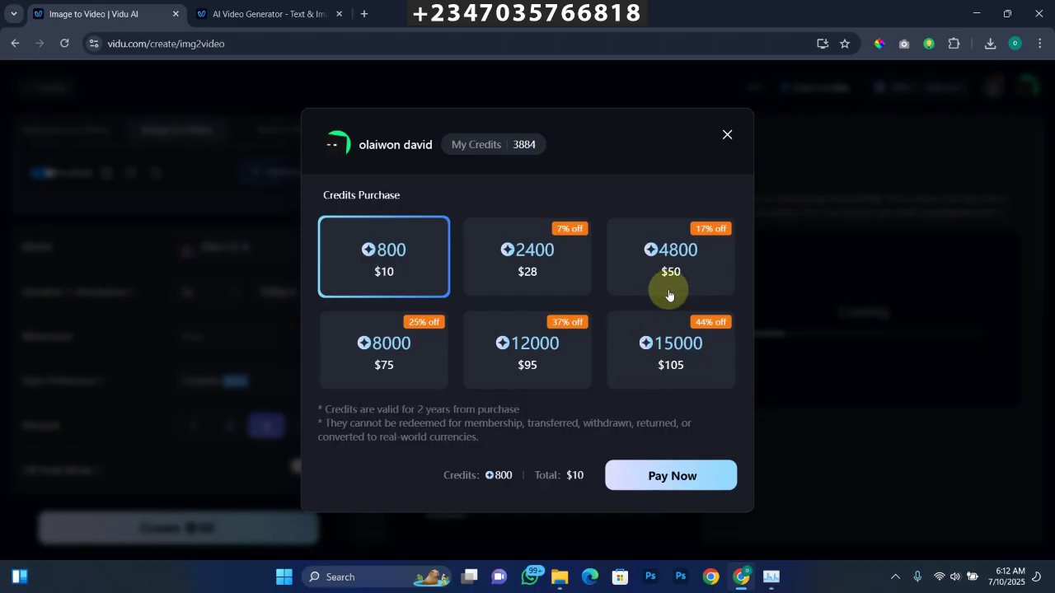
pyautogui.click(728, 135)
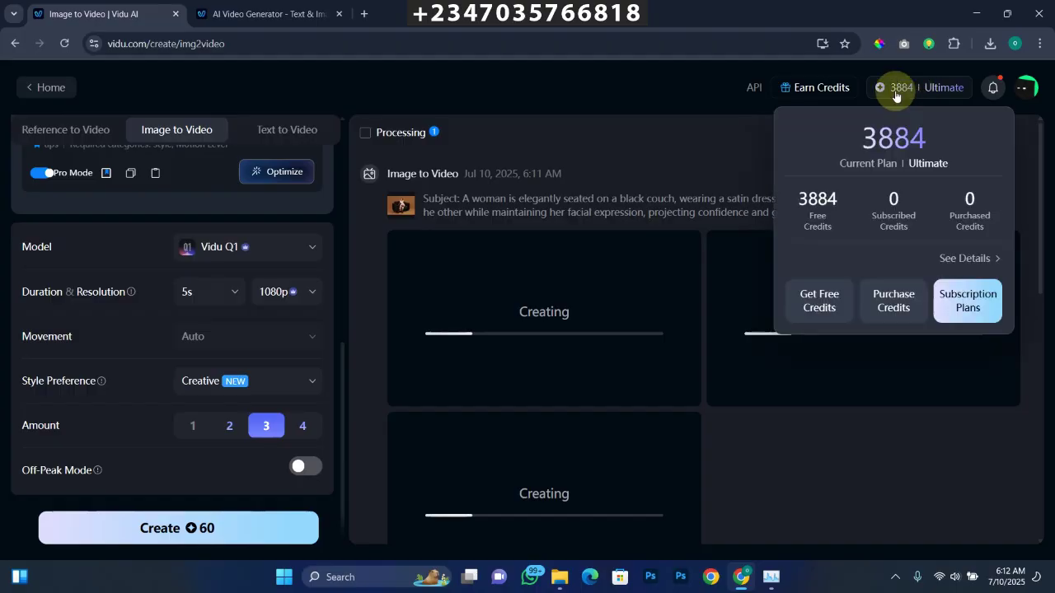
# Review the yearly subscription plans, comparing the price, credits and features of each tier, and close the overview
pyautogui.click(965, 308)
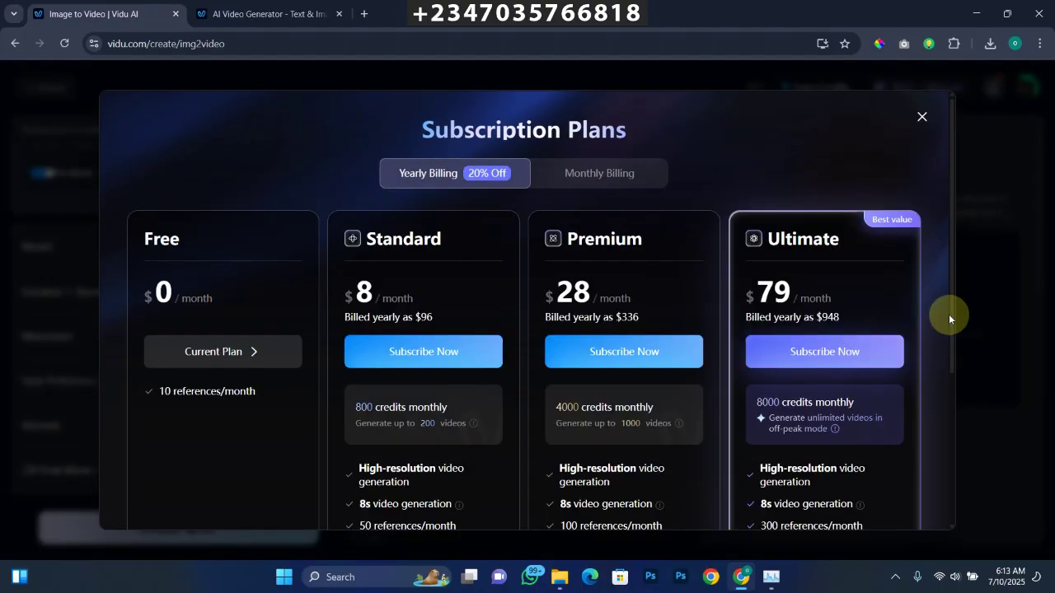
pyautogui.moveTo(953, 320)
pyautogui.mouseDown()
pyautogui.moveTo(953, 371)
pyautogui.moveTo(935, 315)
pyautogui.mouseUp()
pyautogui.moveTo(956, 358); pyautogui.dragTo(954, 438)
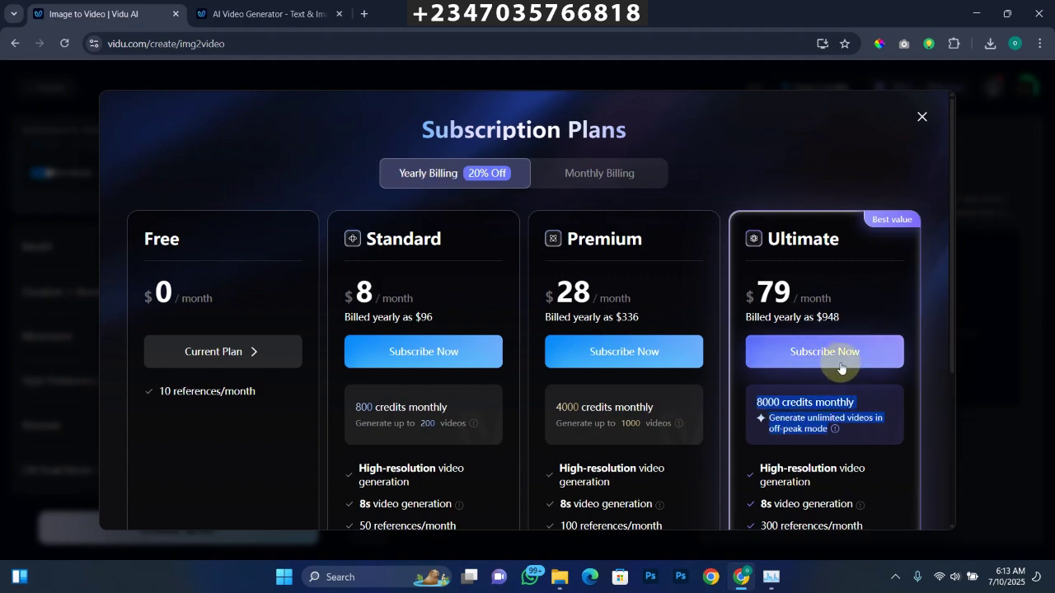
pyautogui.click(869, 310)
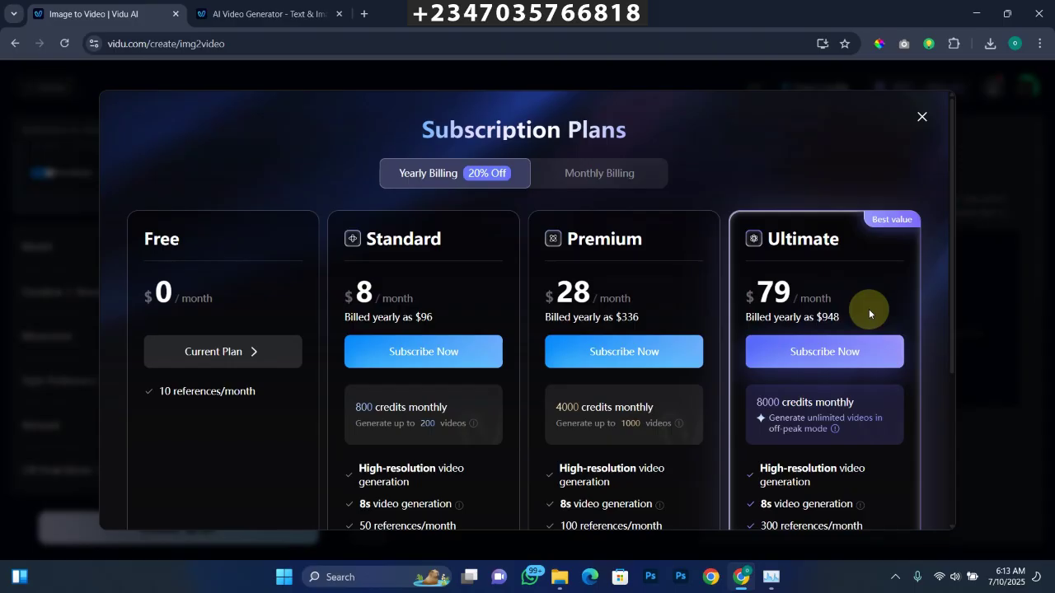
pyautogui.scroll(-1, 869, 311)
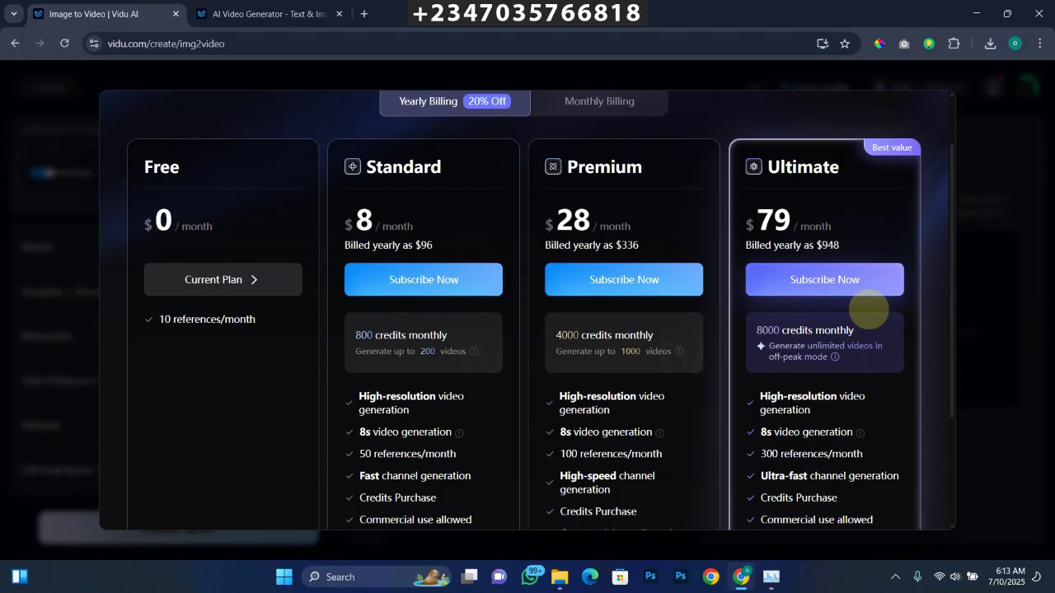
pyautogui.scroll(-1, 868, 310)
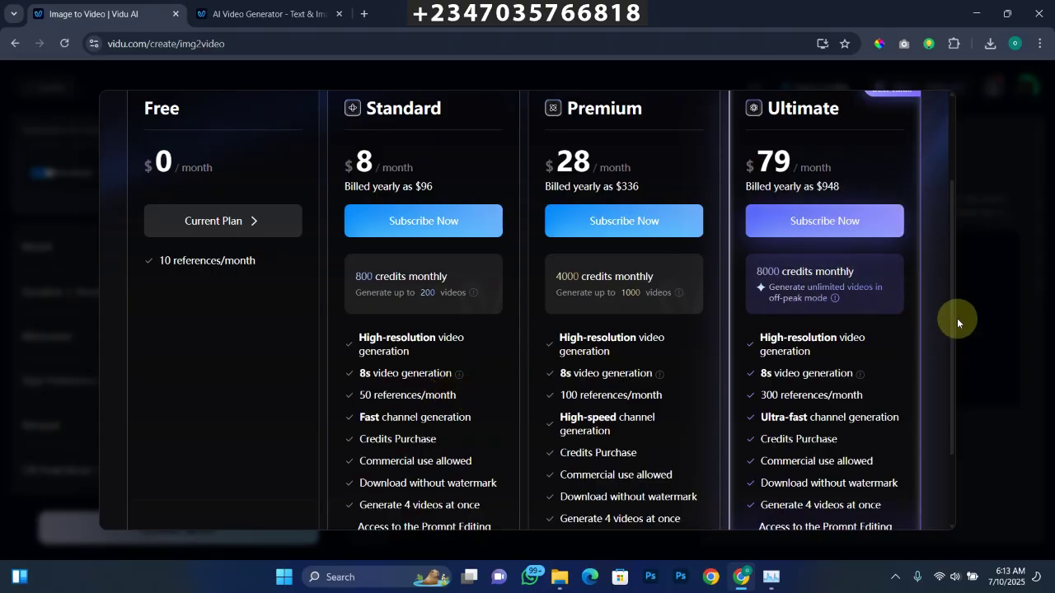
pyautogui.scroll(3, 935, 272)
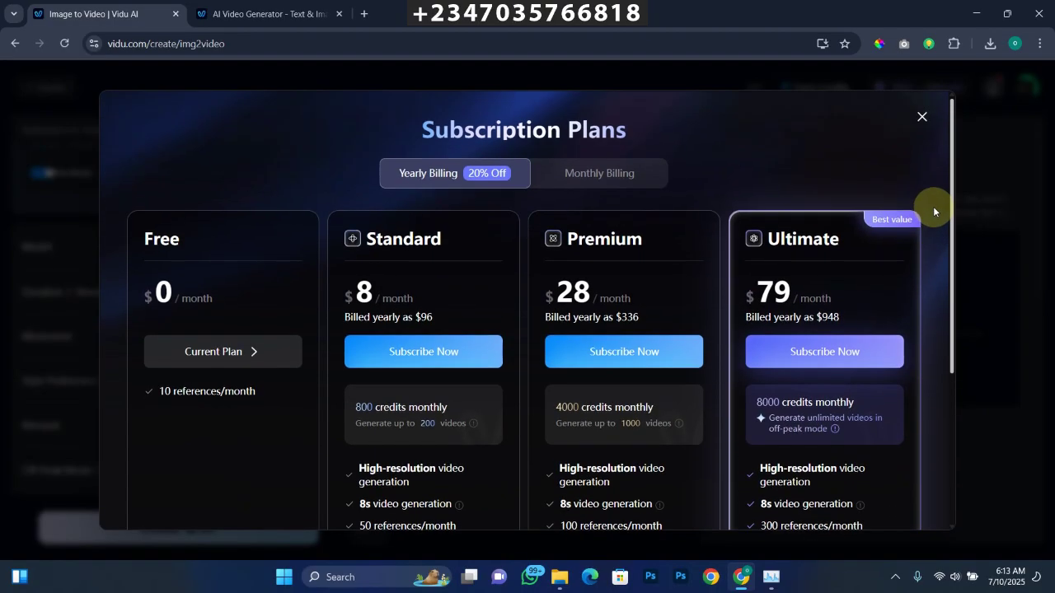
pyautogui.click(921, 117)
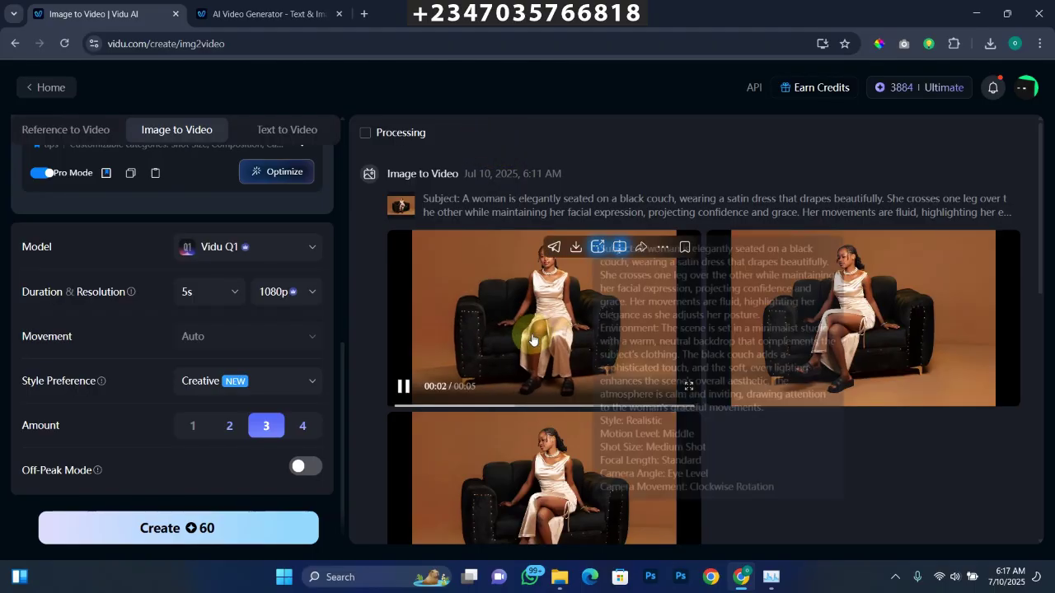
# Play the first two generated videos of the seated woman in the detail view and look over the third one
pyautogui.click(521, 362)
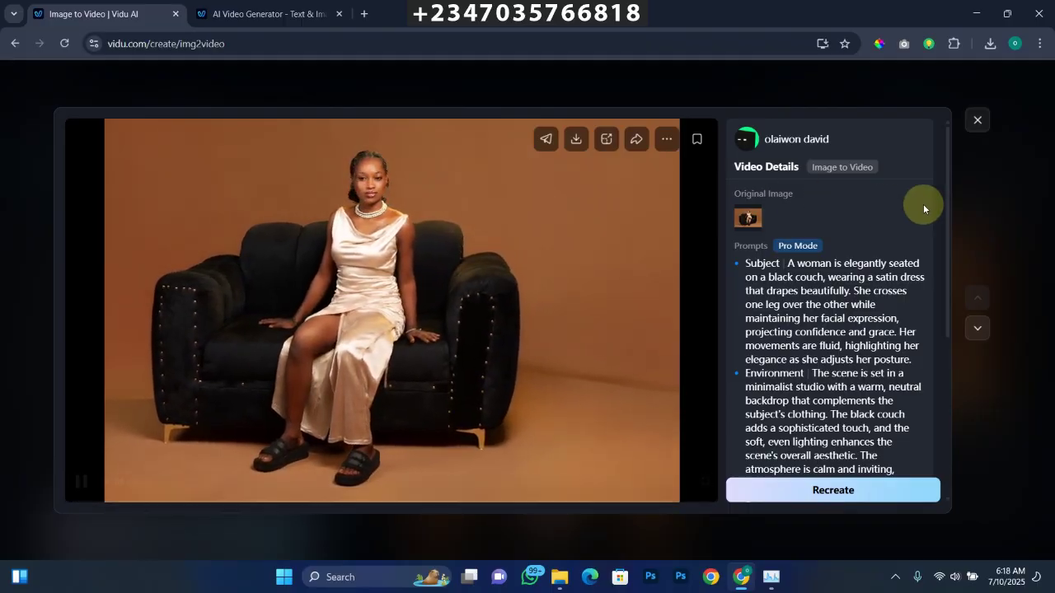
pyautogui.click(978, 121)
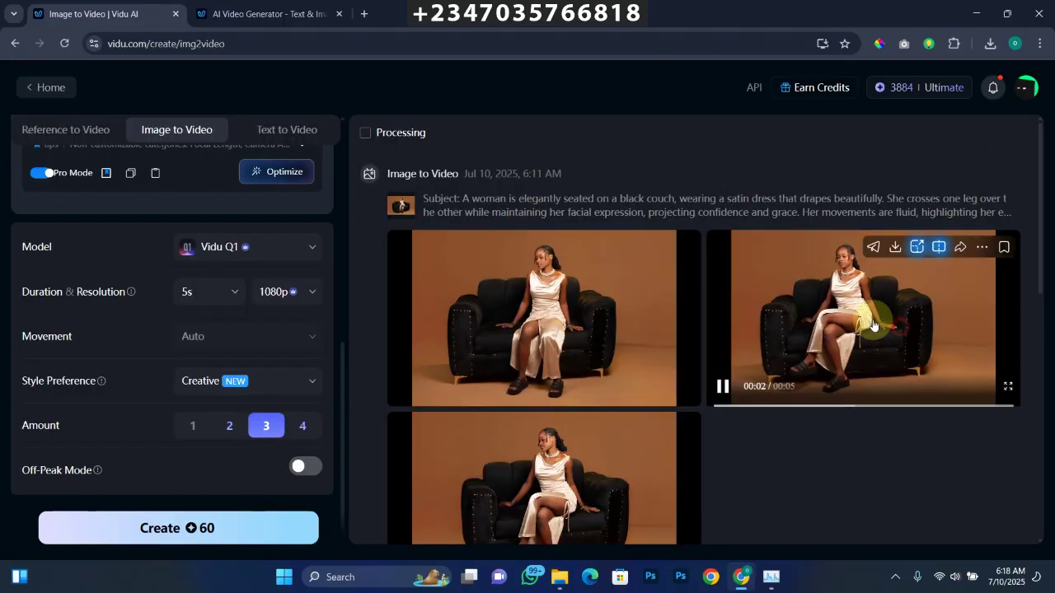
pyautogui.click(873, 326)
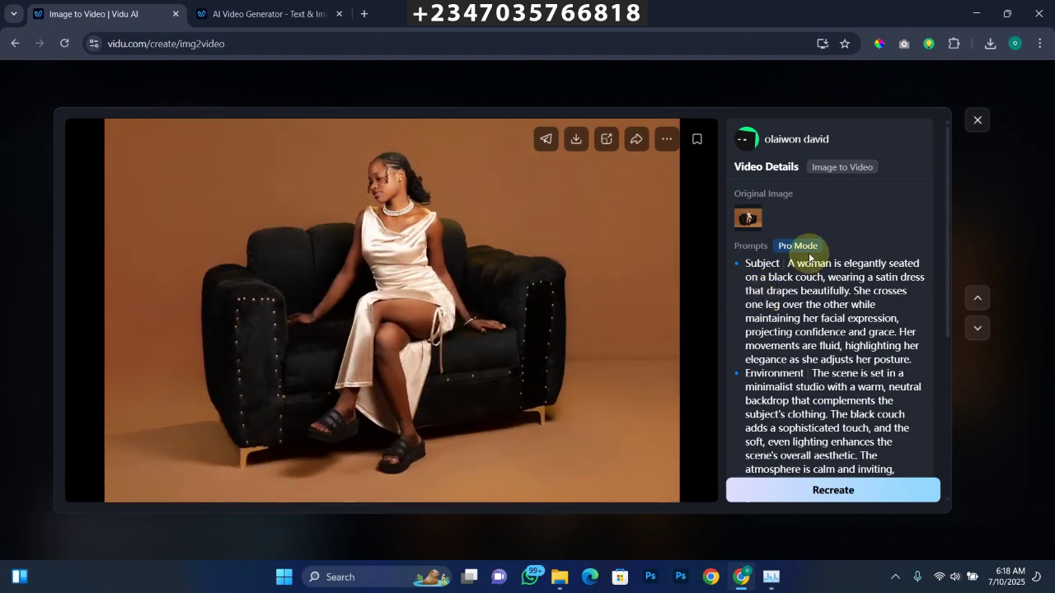
pyautogui.click(977, 119)
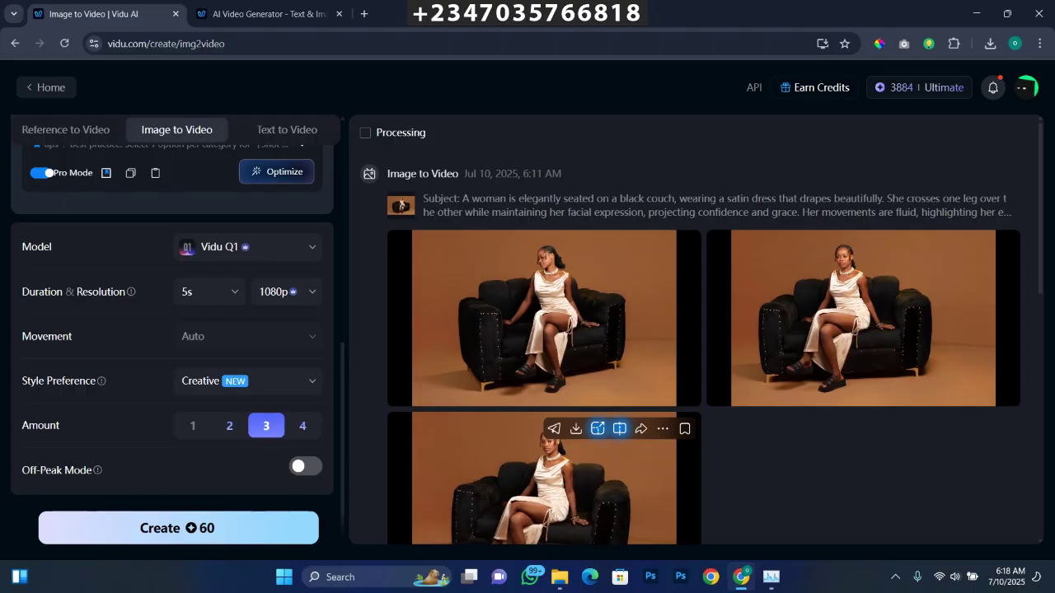
pyautogui.scroll(-1, 1029, 288)
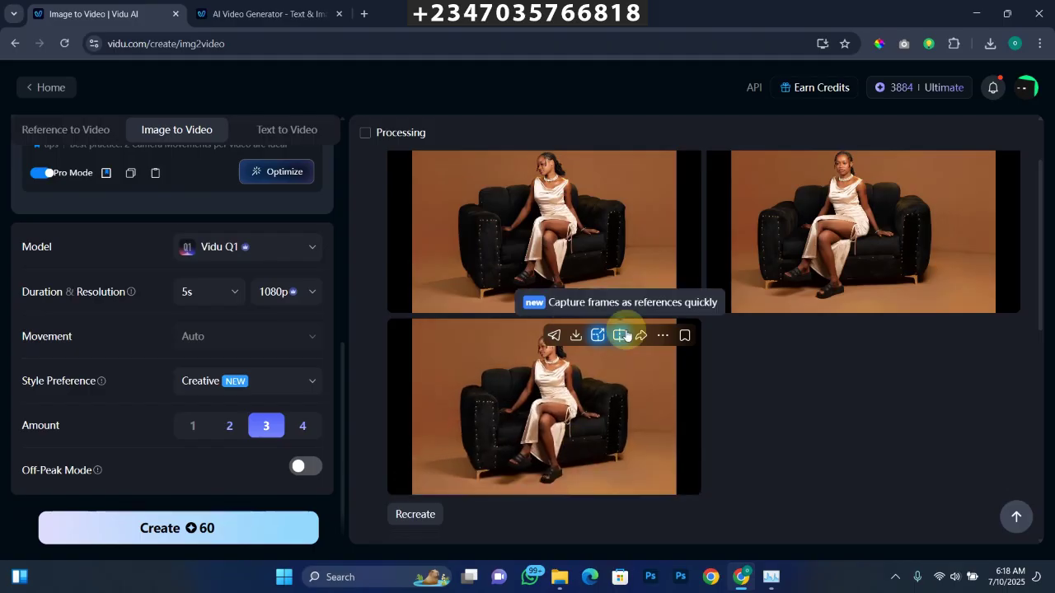
pyautogui.scroll(1, 1040, 285)
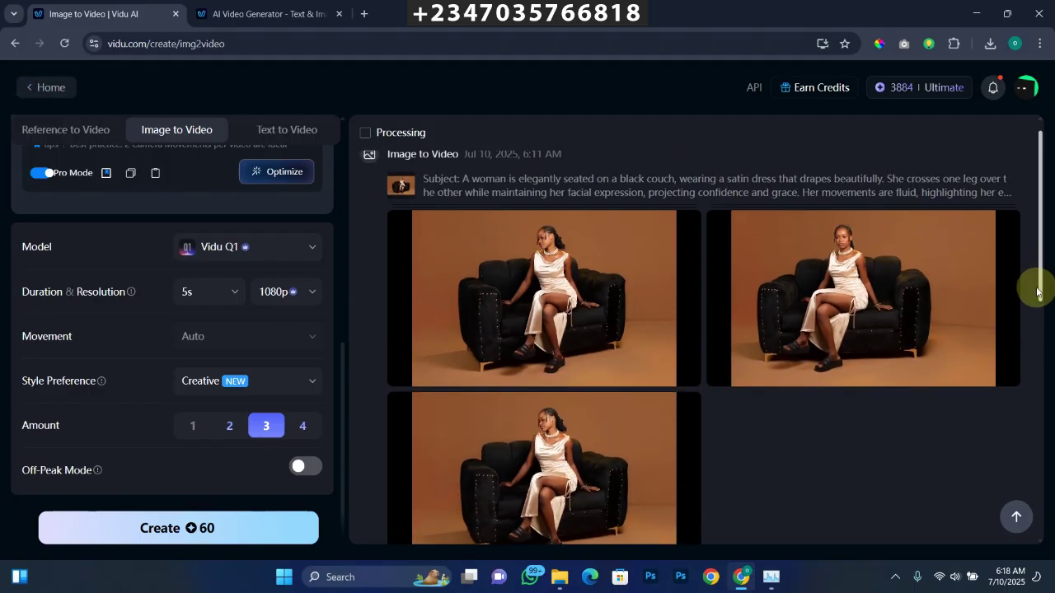
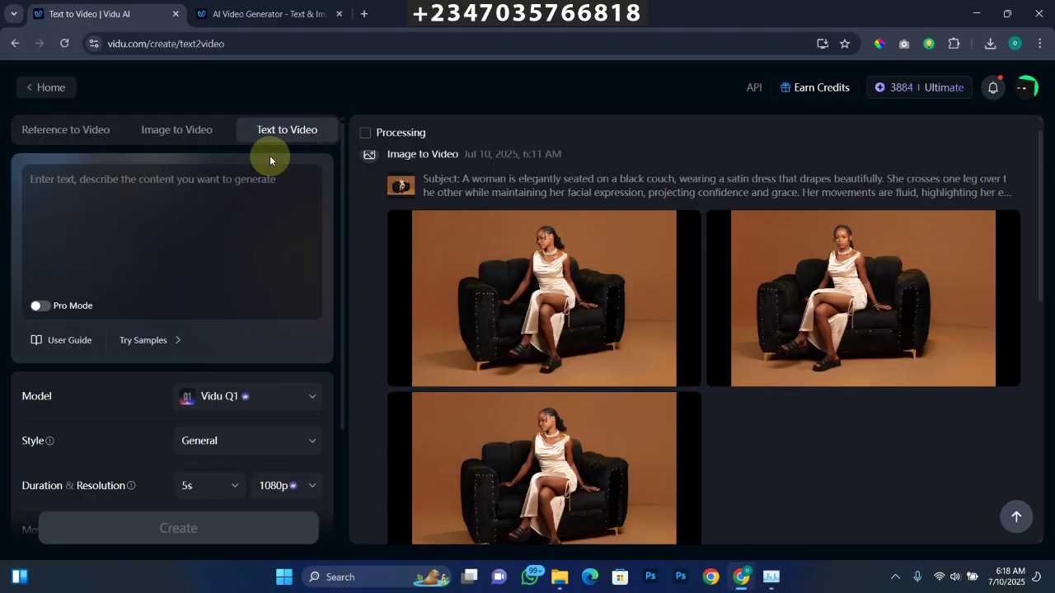
# In Text to Video, enter the prompt "generate a video of dc superman in mac donald eating pizza and holding a carton of pizza on his hand"
pyautogui.write('generate a')
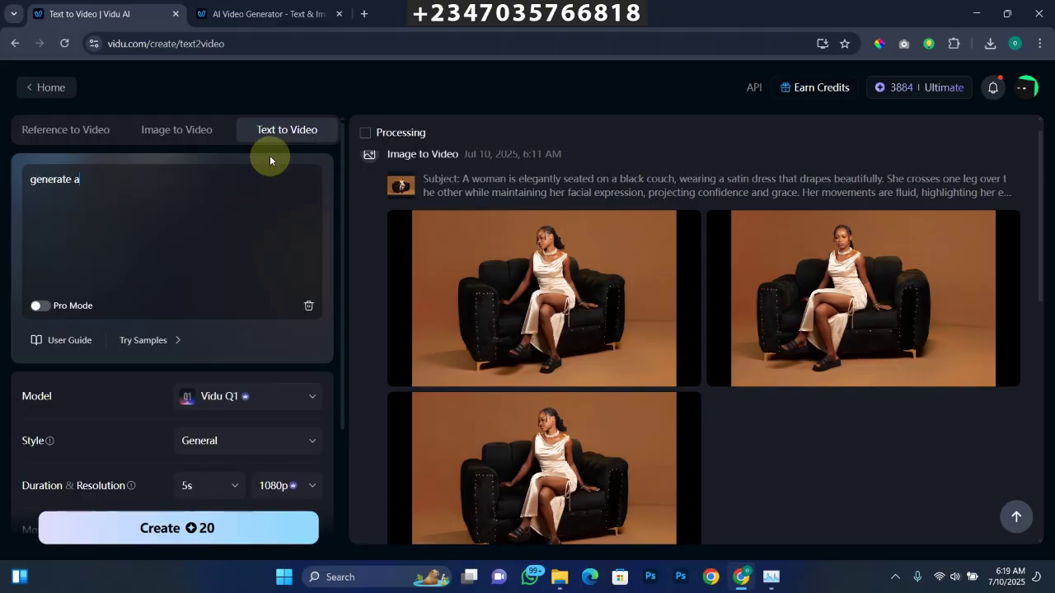
pyautogui.write(' video iof dc superman in m')
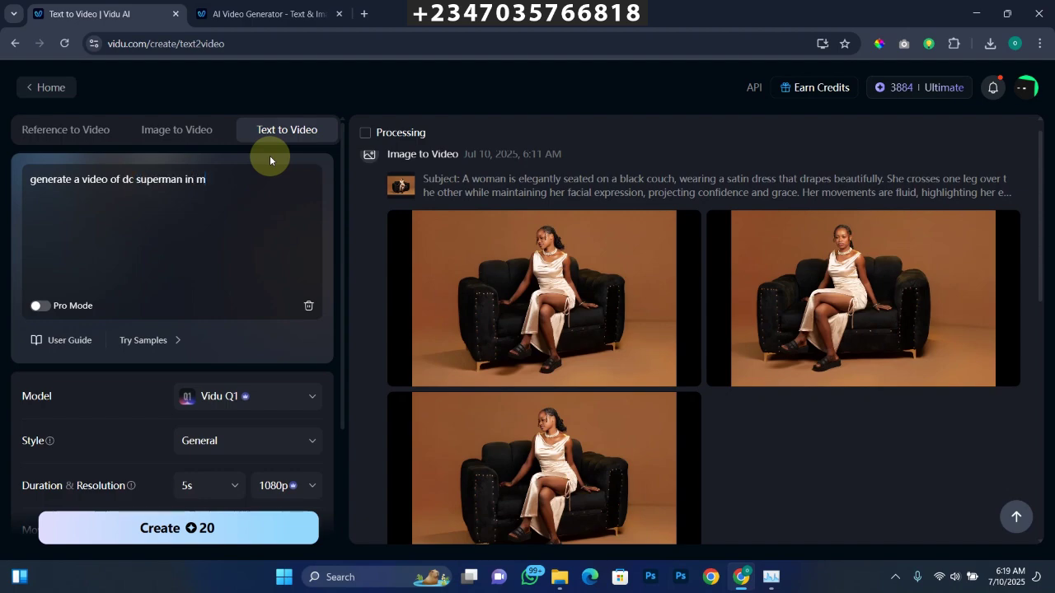
pyautogui.write('ac donald')
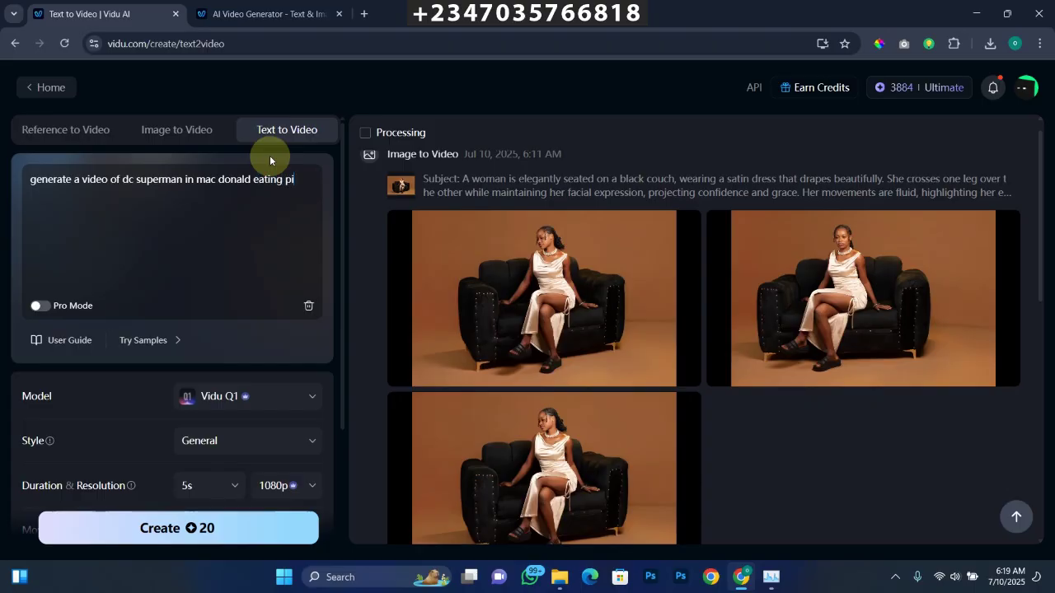
pyautogui.write('eating pizza and holding a carton')
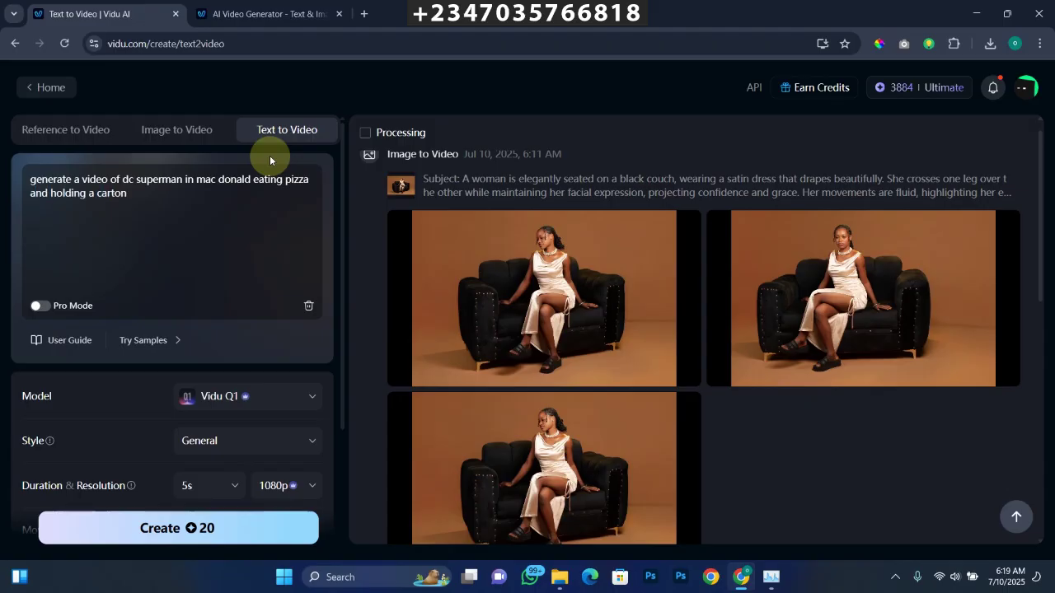
pyautogui.write(' of pizza on his had')
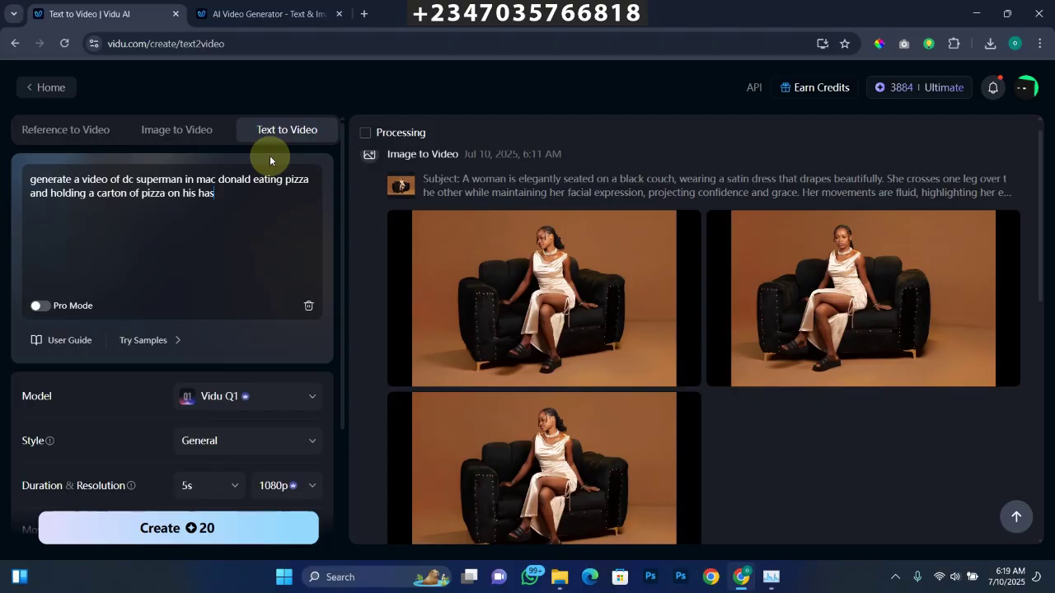
pyautogui.press('BackSpace')
pyautogui.write('nd')
# Set the amount to 3 and create the Superman videos from the text prompt
pyautogui.scroll(-1, 269, 154)
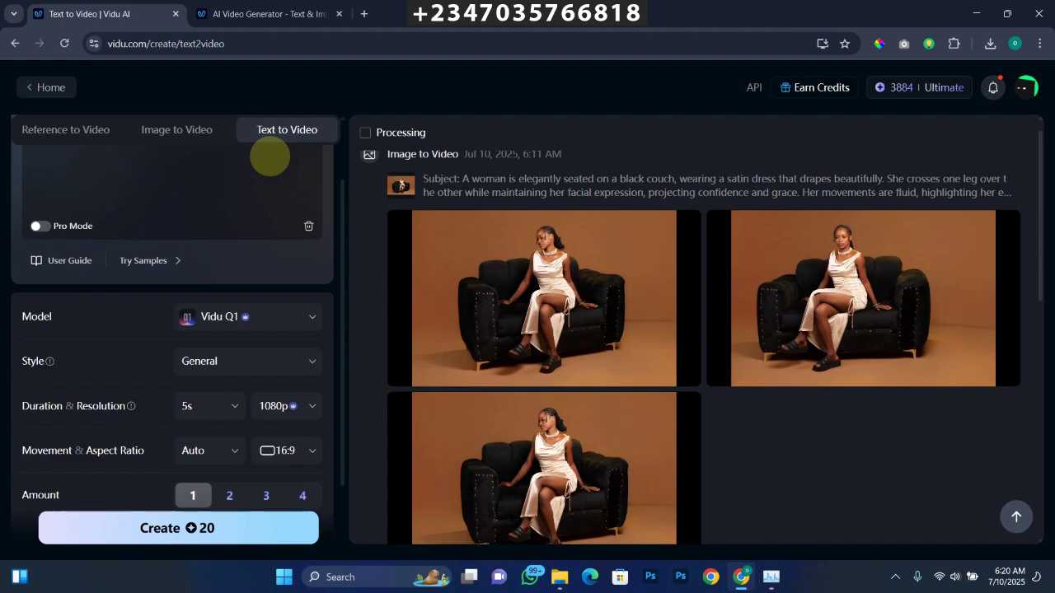
pyautogui.scroll(-1, 270, 155)
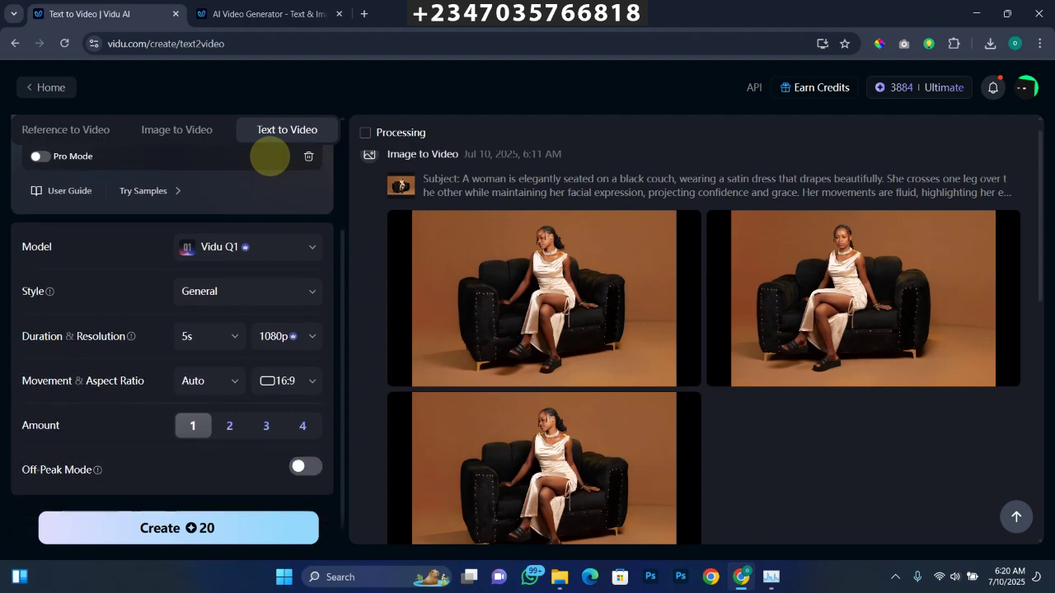
pyautogui.click(265, 425)
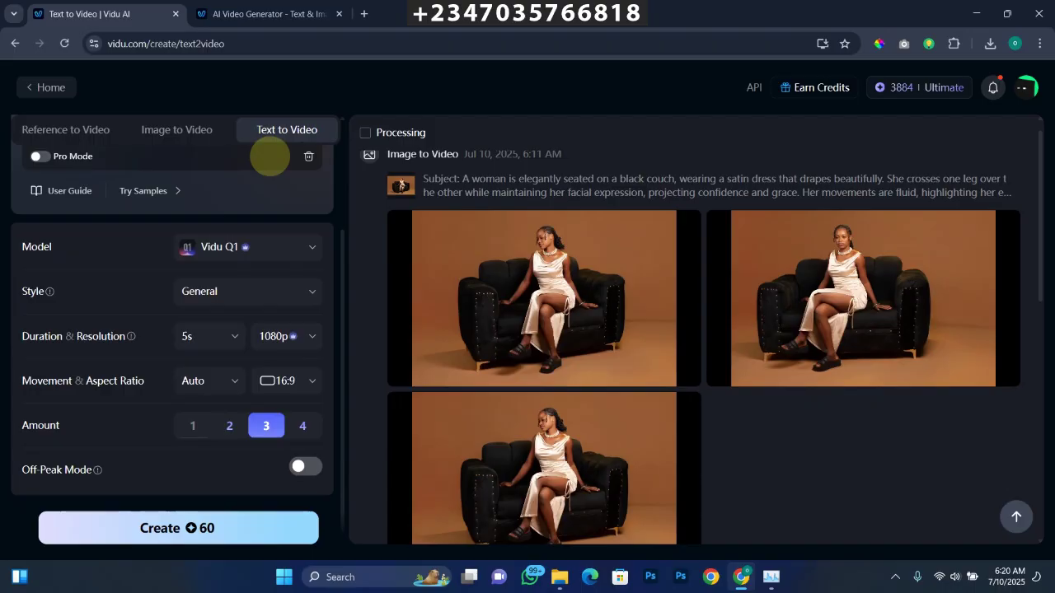
pyautogui.click(178, 528)
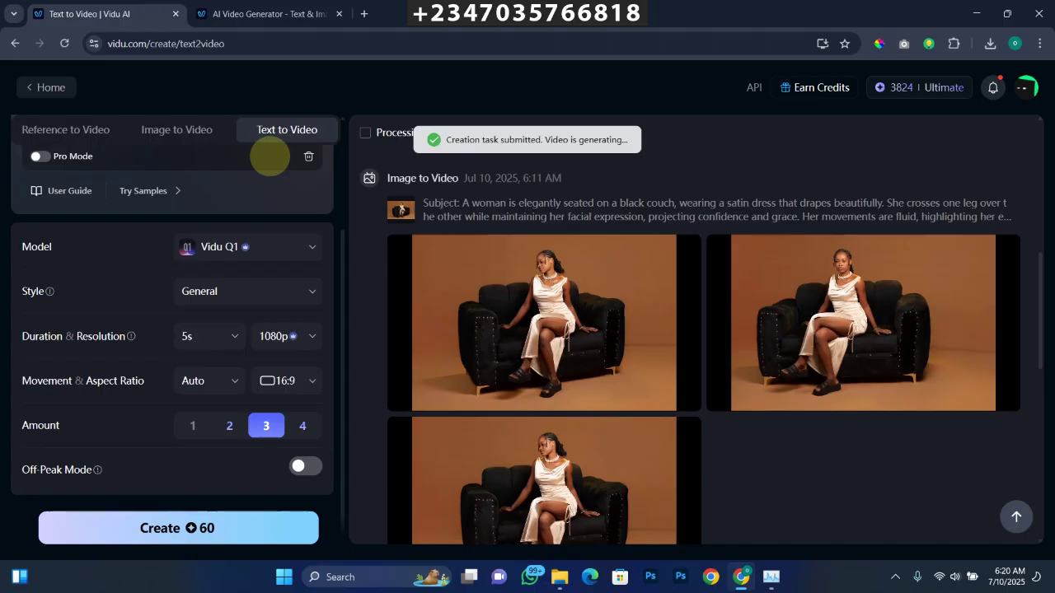
# Preview the generated Superman videos and open the first one in the detail view
pyautogui.scroll(3, 271, 156)
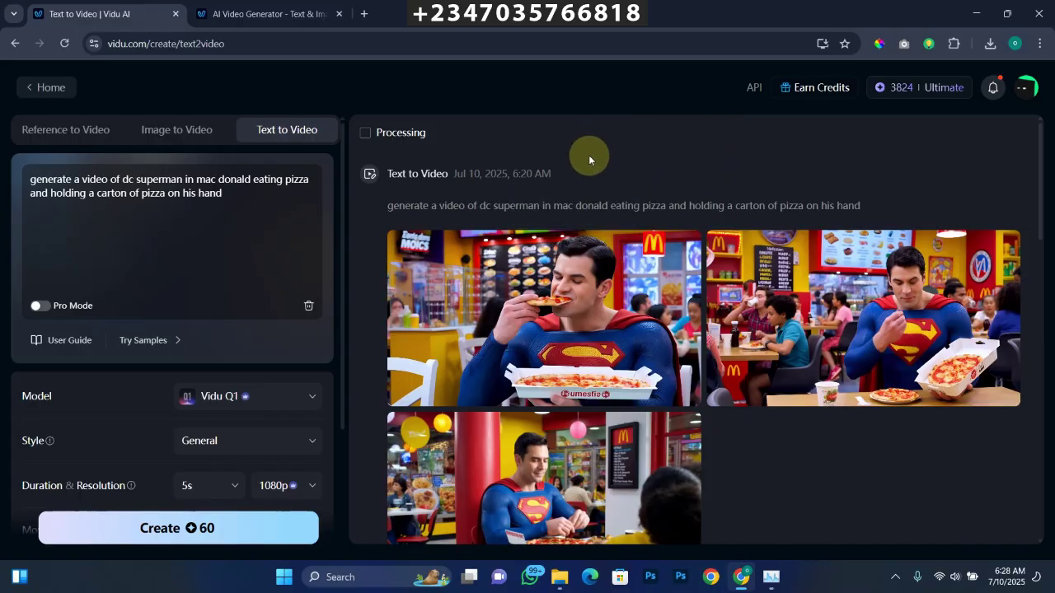
pyautogui.moveTo(575, 321)
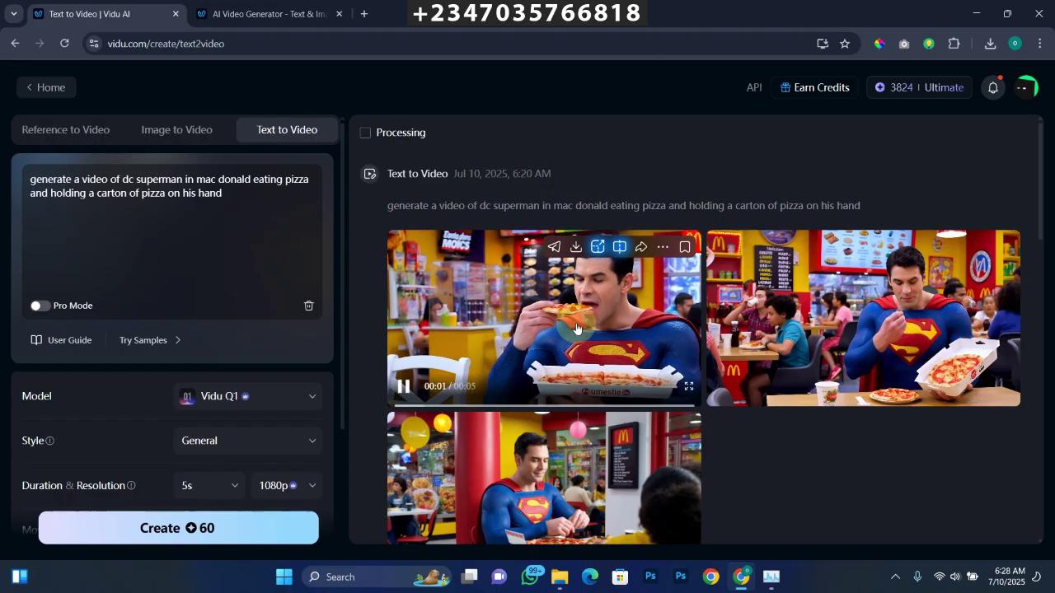
pyautogui.moveTo(741, 350)
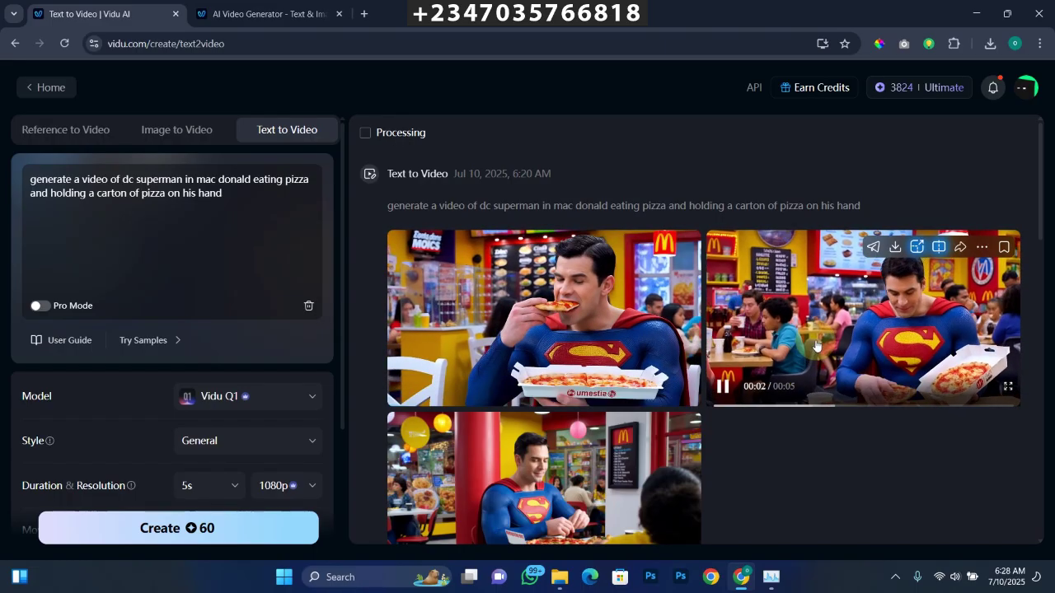
pyautogui.moveTo(600, 464)
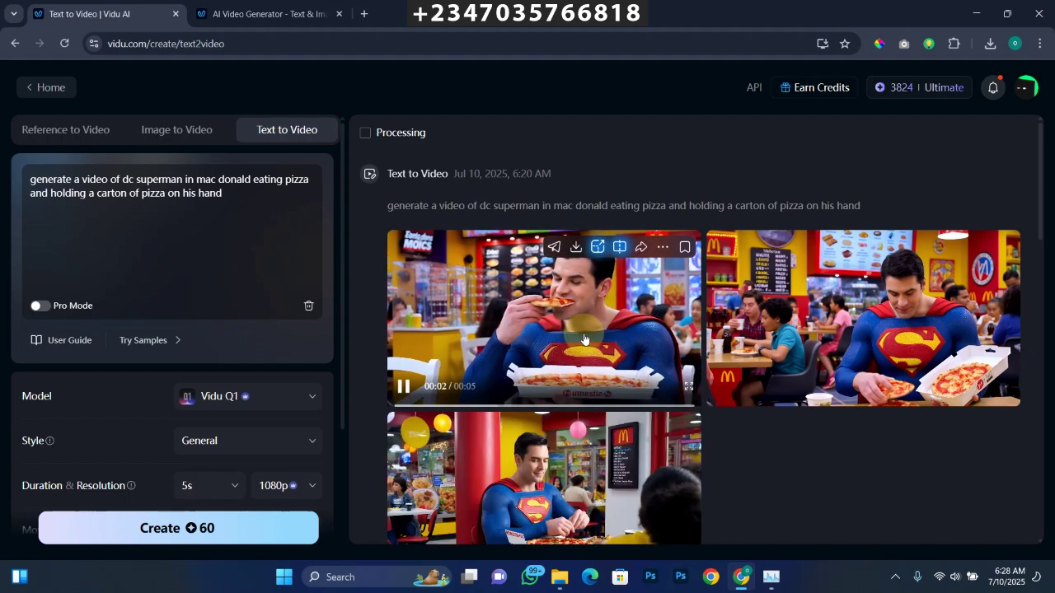
pyautogui.click(585, 338)
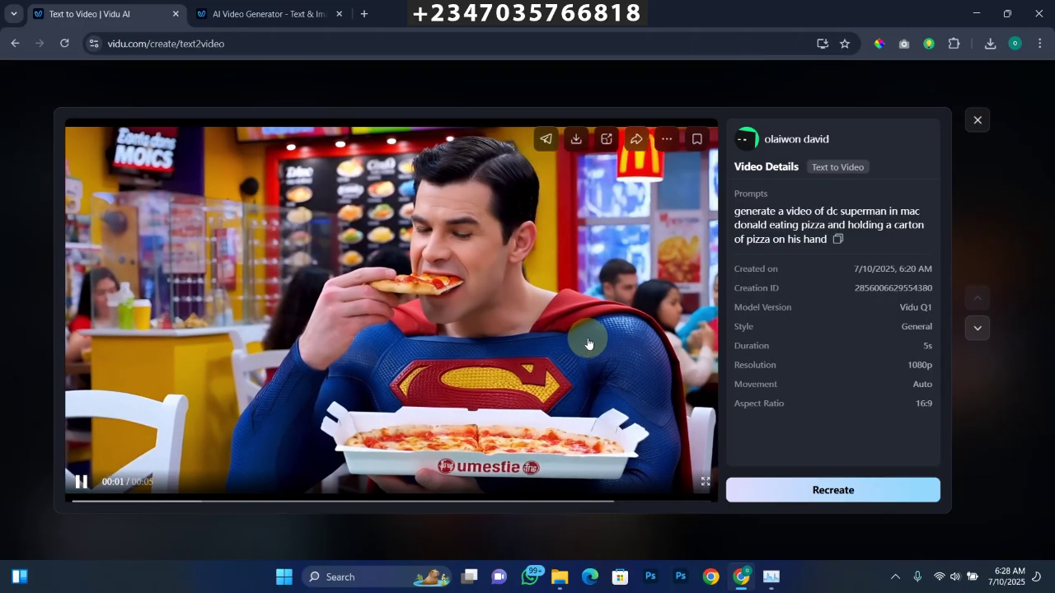